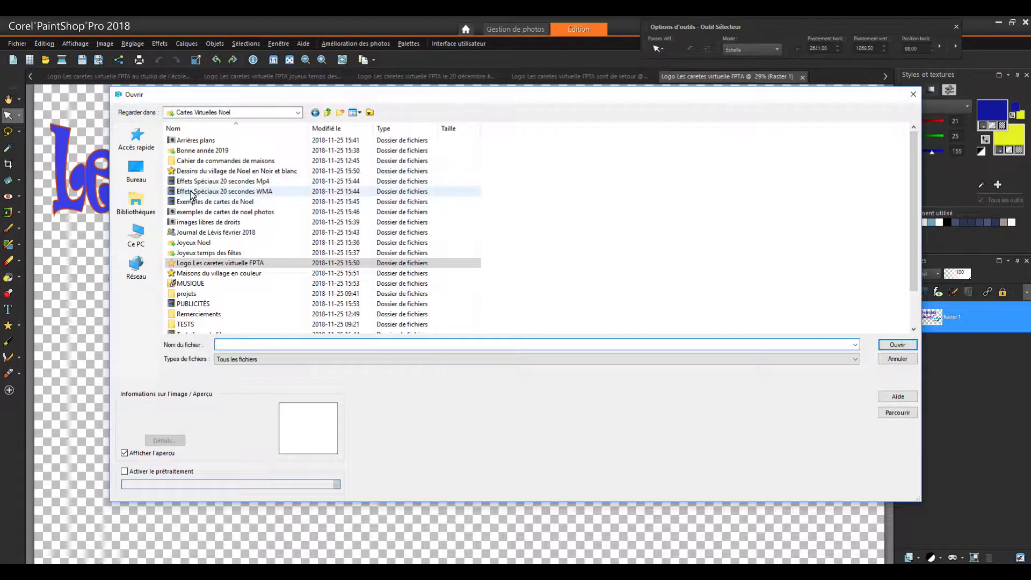
# - Open images-gratuites-noel-facebook.jpg and sutrface standard verte.jpg together from the images libres de droits folder
pyautogui.doubleClick(210, 222)
pyautogui.click(643, 242)
pyautogui.keyDown('ctrl'); pyautogui.click(531, 320); pyautogui.keyUp('ctrl')
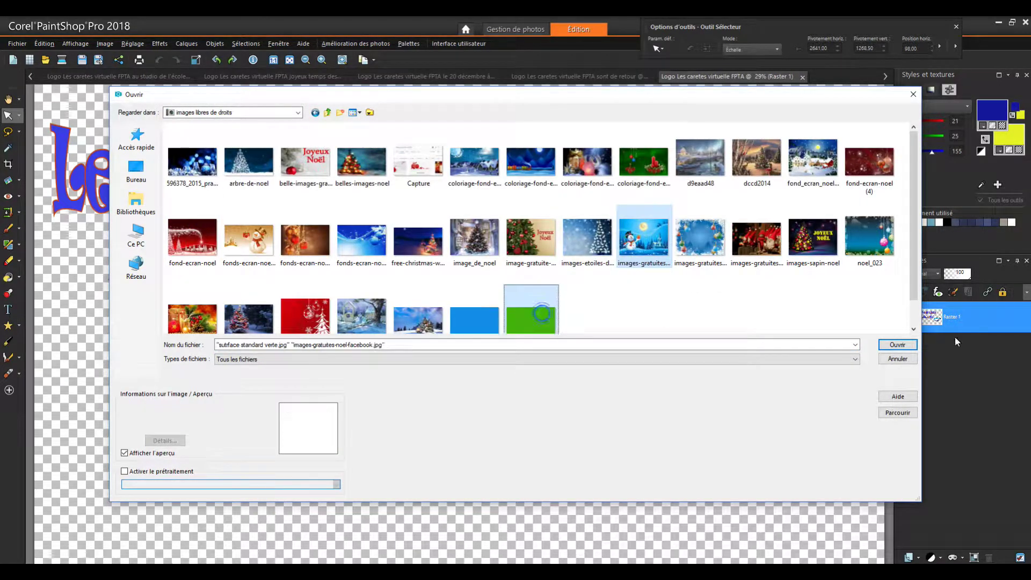
pyautogui.press('Return')
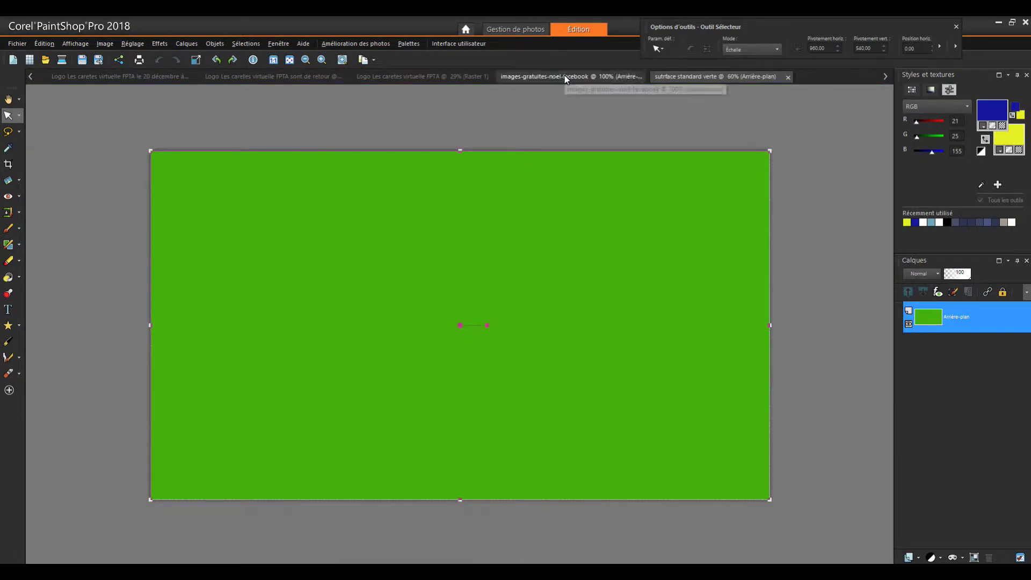
# - Select the entire snowman picture in images-gratuites-noel-facebook with a rectangular selection and copy it
pyautogui.click(564, 77)
pyautogui.click(37, 45)
pyautogui.click(19, 117)
pyautogui.click(18, 131)
pyautogui.click(56, 132)
pyautogui.moveTo(208, 149); pyautogui.dragTo(745, 508)
pyautogui.click(44, 43)
pyautogui.click(61, 152)
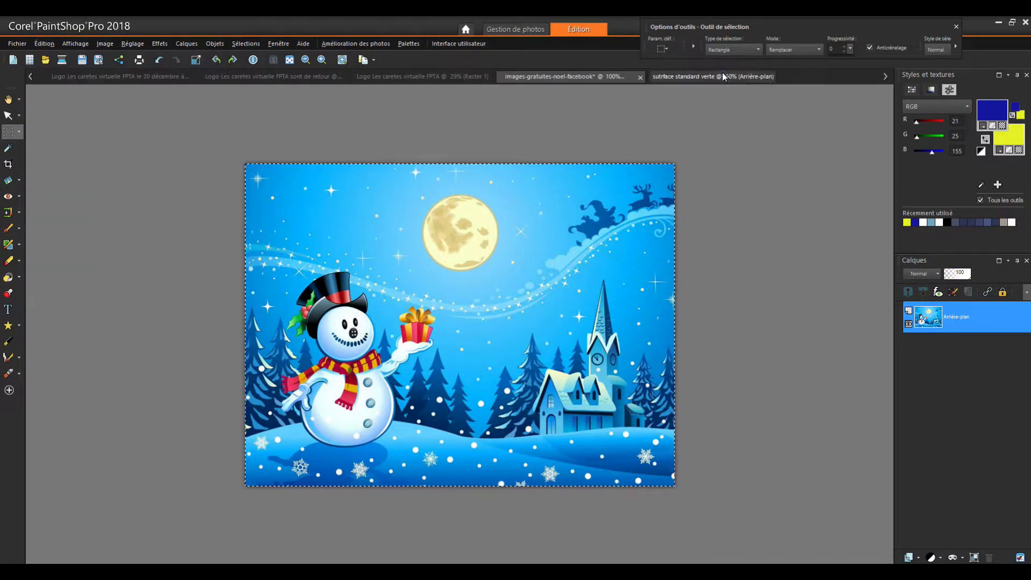
# - Paste the snowman picture as a new layer on the green surface image and stretch it to cover the whole canvas
pyautogui.click(44, 44)
pyautogui.click(114, 199)
pyautogui.moveTo(589, 423); pyautogui.dragTo(693, 499)
pyautogui.moveTo(330, 229); pyautogui.dragTo(202, 131)
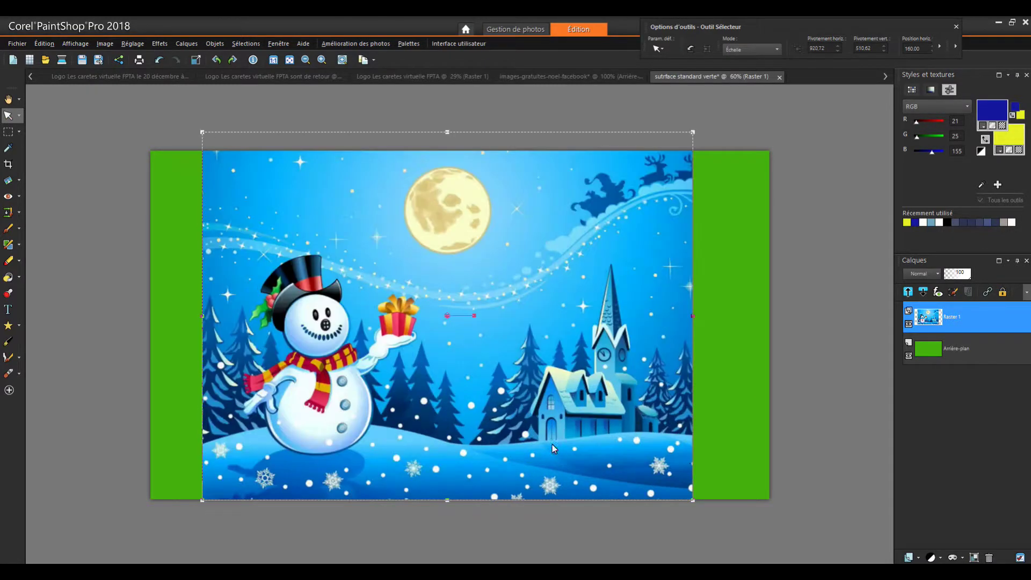
pyautogui.moveTo(693, 500); pyautogui.dragTo(707, 511)
pyautogui.moveTo(707, 321); pyautogui.dragTo(749, 322)
pyautogui.moveTo(202, 321); pyautogui.dragTo(161, 321)
pyautogui.moveTo(748, 512); pyautogui.dragTo(768, 528)
pyautogui.moveTo(161, 132); pyautogui.dragTo(151, 126)
# - Begin saving the montage under a new name and create the folder Exemple de montage publicitaire inside Cartes Virtuelles Noel
pyautogui.click(21, 48)
pyautogui.click(55, 165)
pyautogui.click(327, 113)
pyautogui.rightClick(243, 386)
pyautogui.moveTo(279, 500)
pyautogui.click(424, 347)
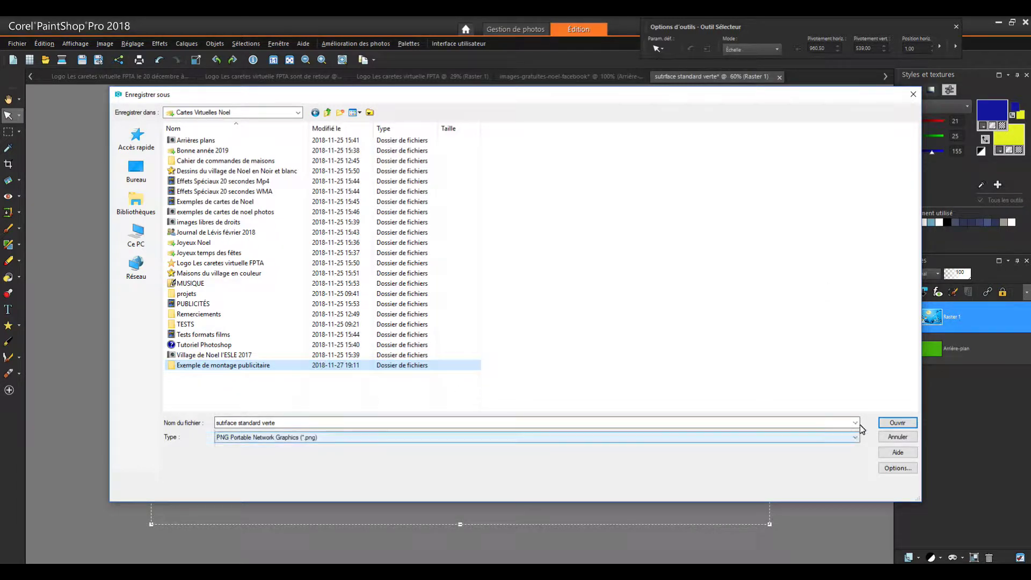
# - Save the montage as a JPEG in Exemple de montage publicitaire, named "image 00" followed by the first name
pyautogui.click(364, 437)
pyautogui.click(257, 238)
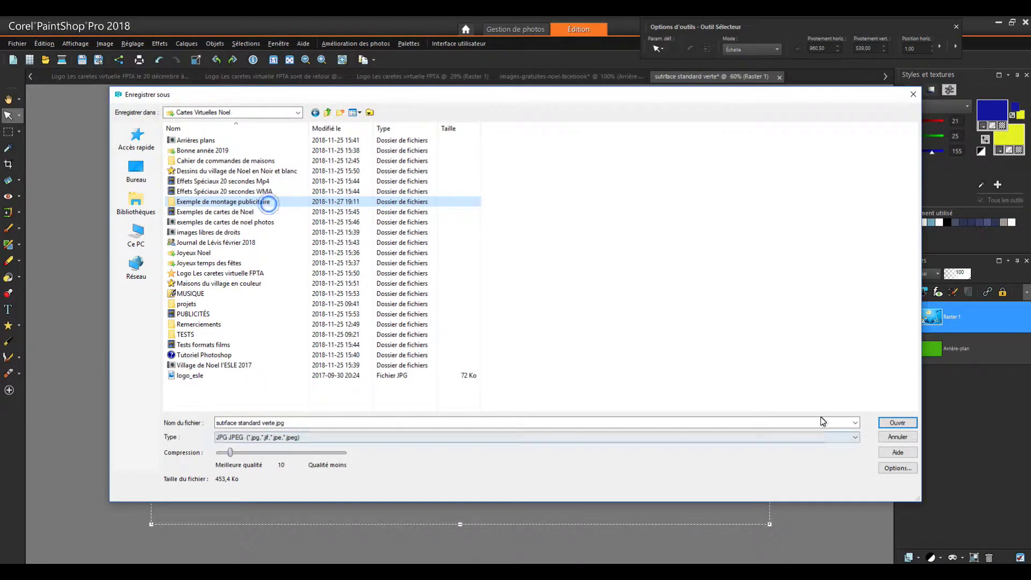
pyautogui.doubleClick(265, 201)
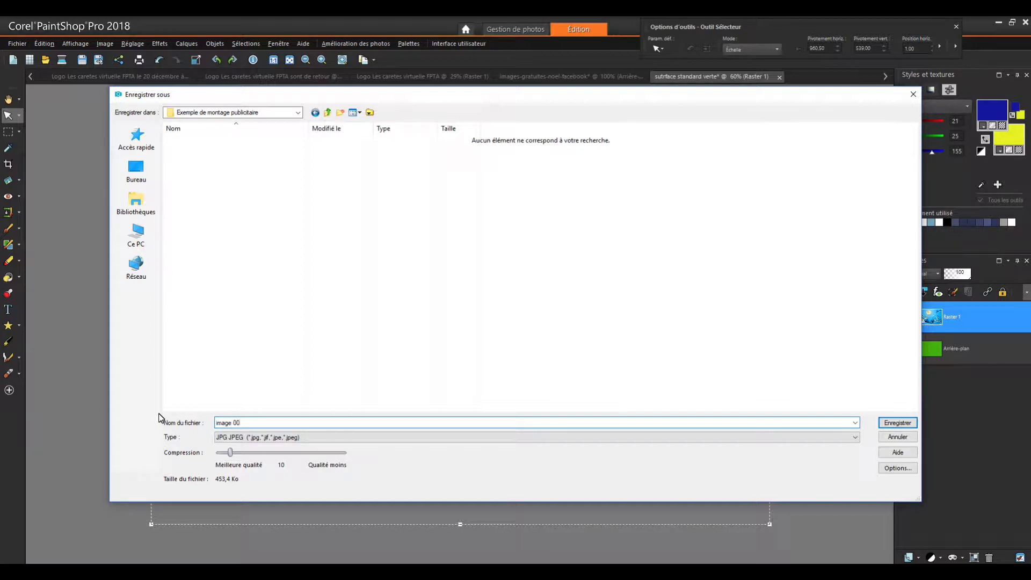
pyautogui.press('Return')
pyautogui.click(533, 321)
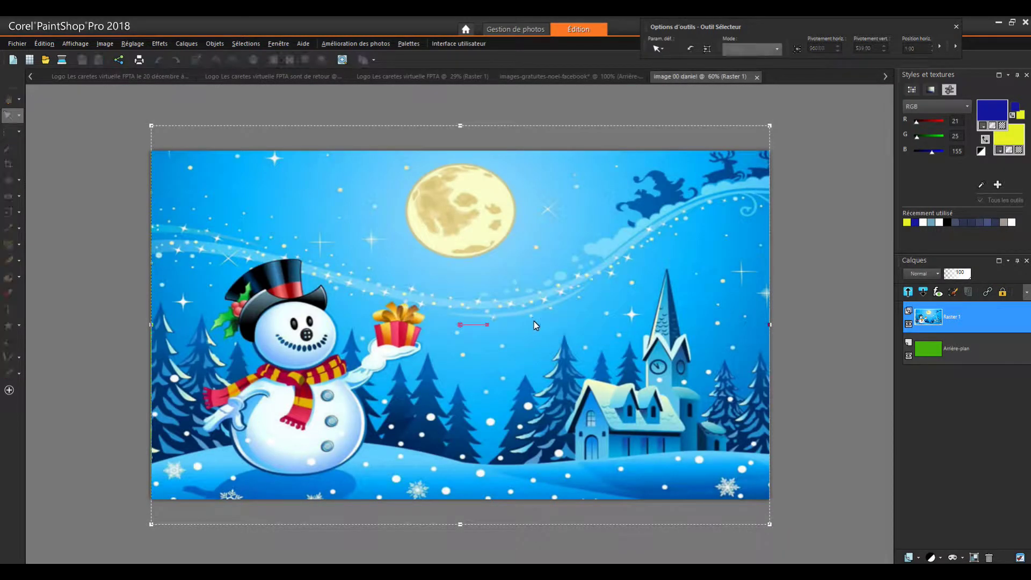
# - Close the source snowman image images-gratuites-noel-facebook without saving its changes
pyautogui.click(598, 79)
pyautogui.click(642, 77)
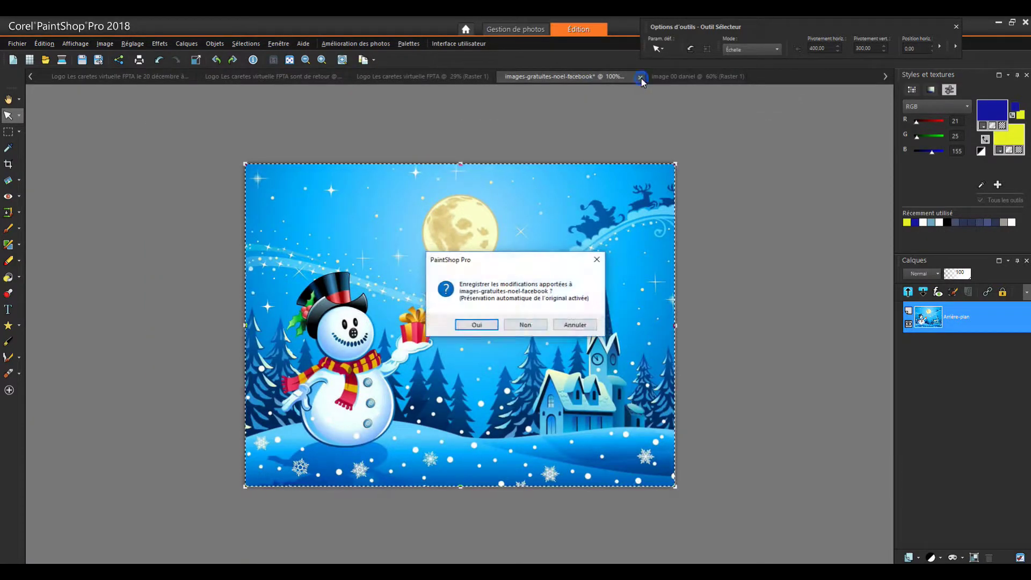
pyautogui.click(524, 324)
# - Copy the entire "Les Cartes de souhaits Virtuelles du FPTA" logo and paste it as a new layer in the snowman montage
pyautogui.hotkey('ctrl', 'shift', 'Tab')
pyautogui.hotkey('ctrl', 'shift', 'Tab')
pyautogui.hotkey('ctrl', 'shift', 'Tab')
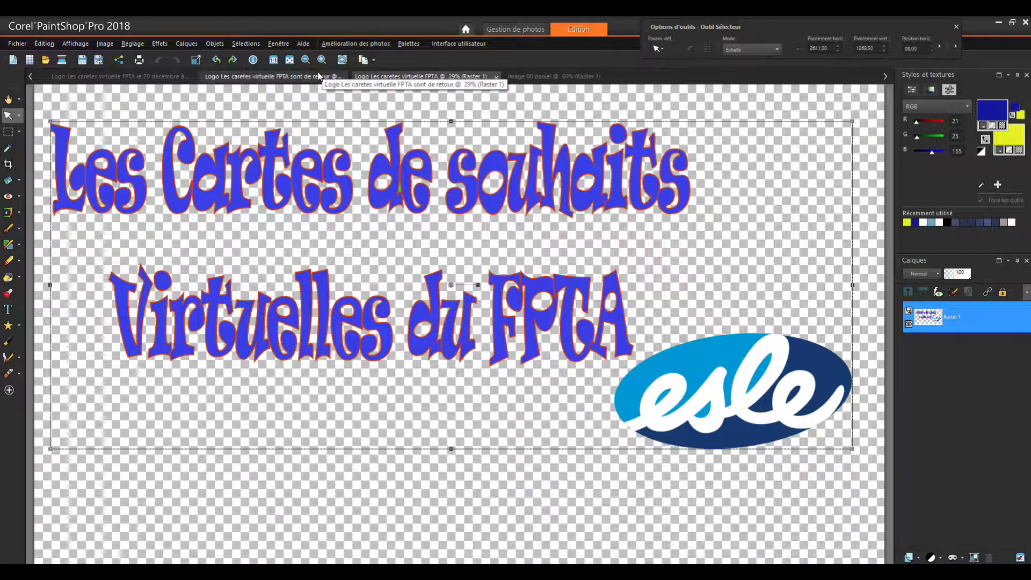
pyautogui.hotkey('ctrl', 'Tab')
pyautogui.hotkey('ctrl', 'Tab')
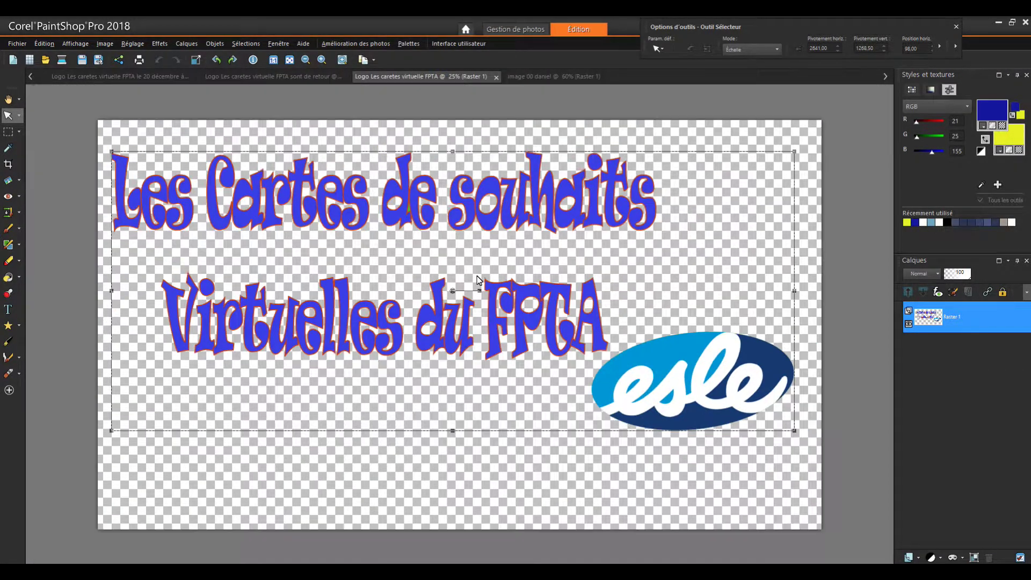
pyautogui.moveTo(88, 114); pyautogui.dragTo(854, 559)
pyautogui.click(44, 43)
pyautogui.click(69, 154)
pyautogui.click(547, 80)
pyautogui.click(44, 44)
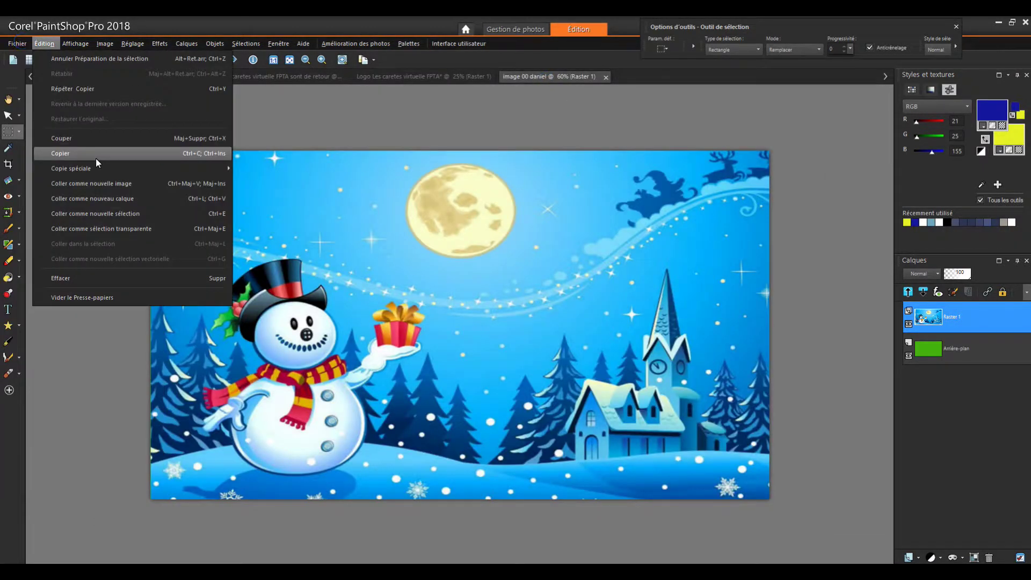
pyautogui.click(113, 196)
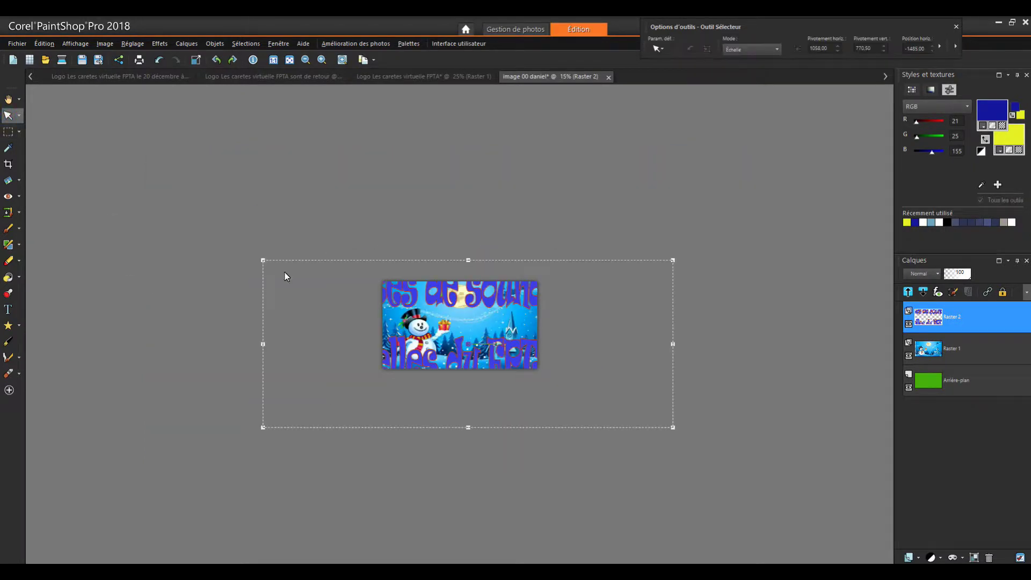
# - Scale the pasted logo down to about half the canvas width and place it in the montage's upper-left corner, slightly inside the edges
pyautogui.moveTo(262, 260); pyautogui.dragTo(368, 324)
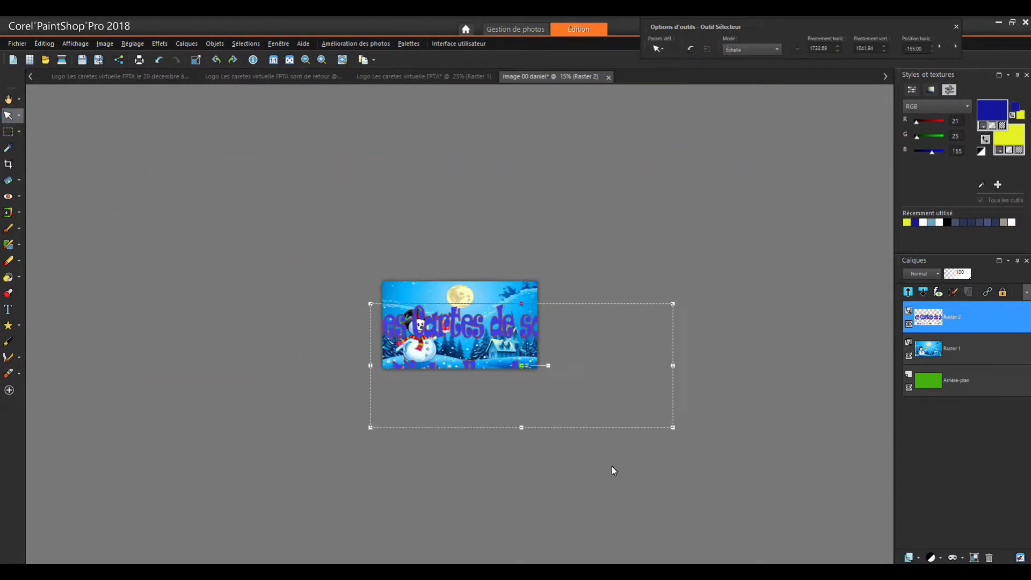
pyautogui.moveTo(673, 428); pyautogui.dragTo(561, 356)
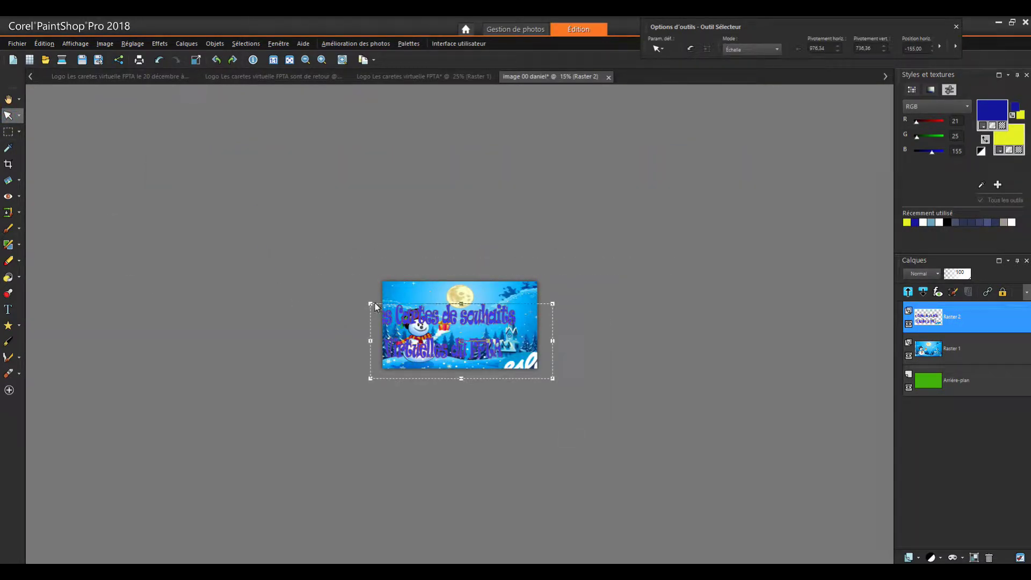
pyautogui.moveTo(450, 340); pyautogui.dragTo(455, 327)
pyautogui.scroll(4, 454, 326)
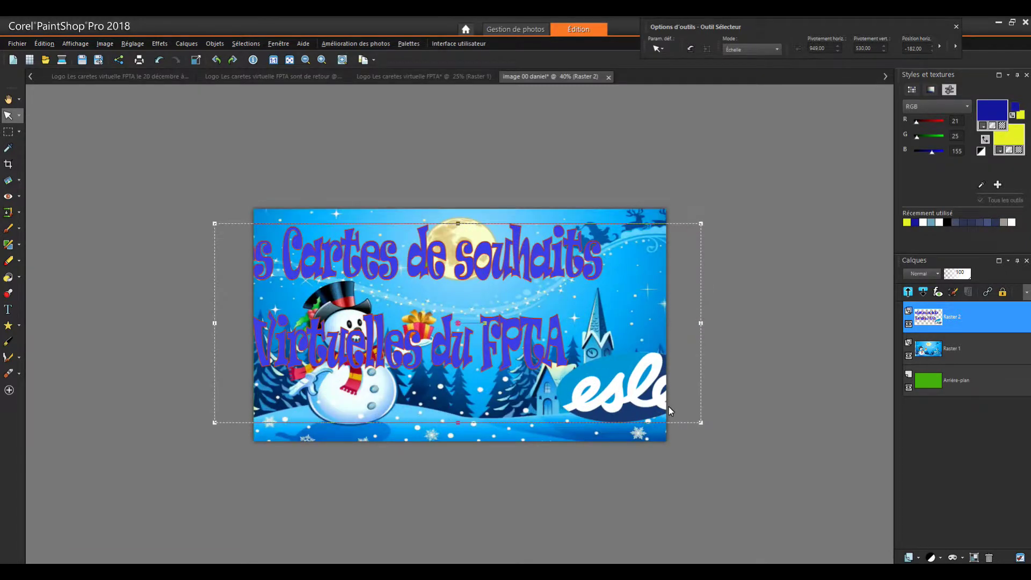
pyautogui.moveTo(214, 225); pyautogui.dragTo(254, 239)
pyautogui.moveTo(701, 240); pyautogui.dragTo(668, 253)
pyautogui.moveTo(461, 337); pyautogui.dragTo(461, 294)
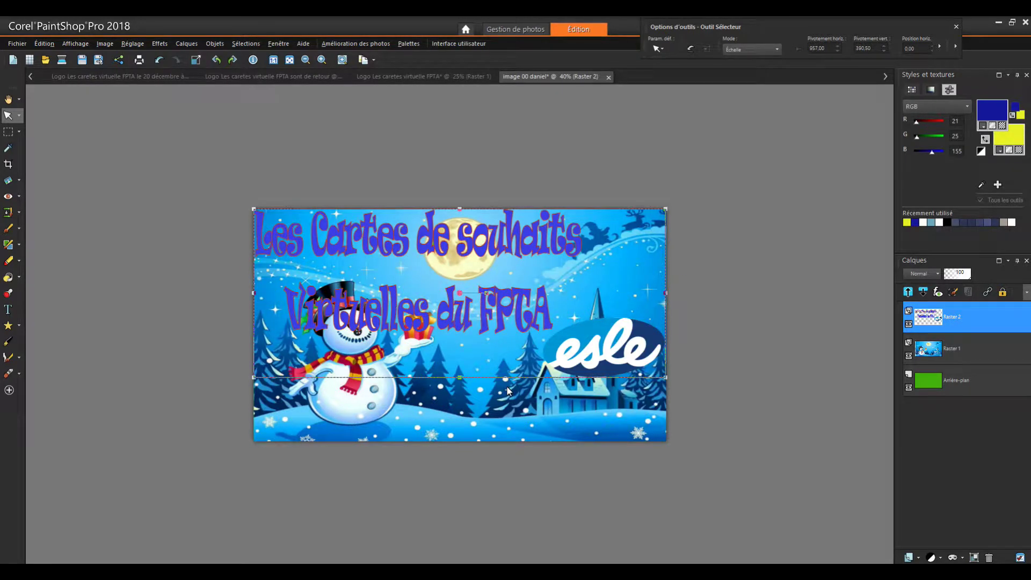
pyautogui.moveTo(665, 397); pyautogui.dragTo(465, 307)
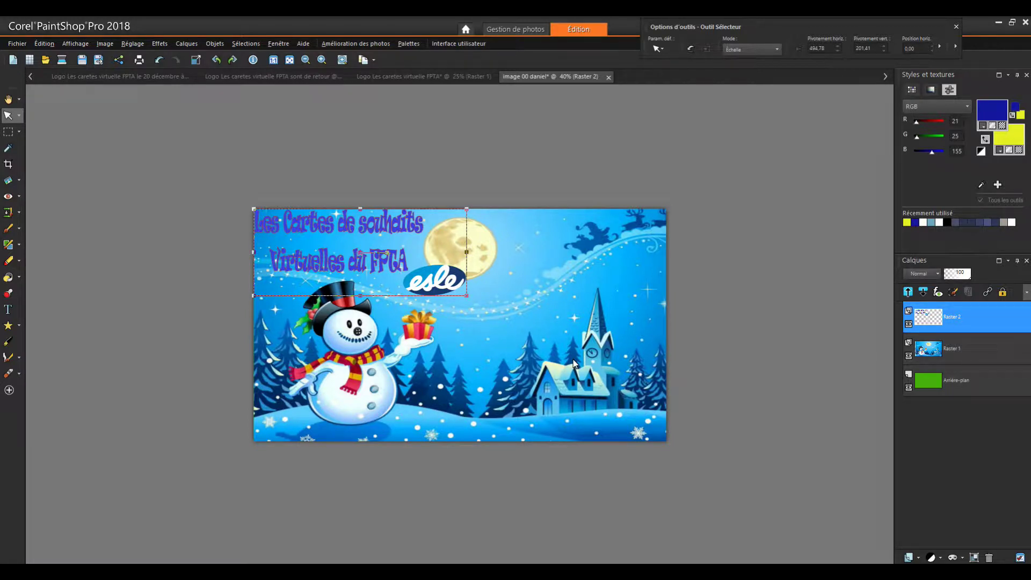
pyautogui.moveTo(360, 258); pyautogui.dragTo(367, 268)
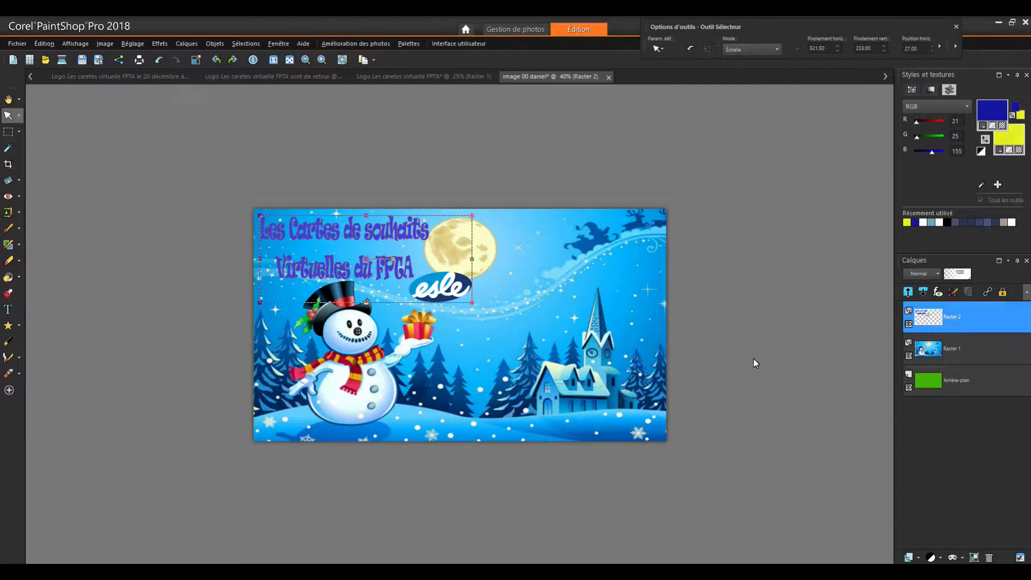
# - Save the montage with the logo as a new JPEG named "image 01" followed by the first name
pyautogui.click(17, 43)
pyautogui.click(50, 168)
pyautogui.click(187, 141)
pyautogui.click(240, 423)
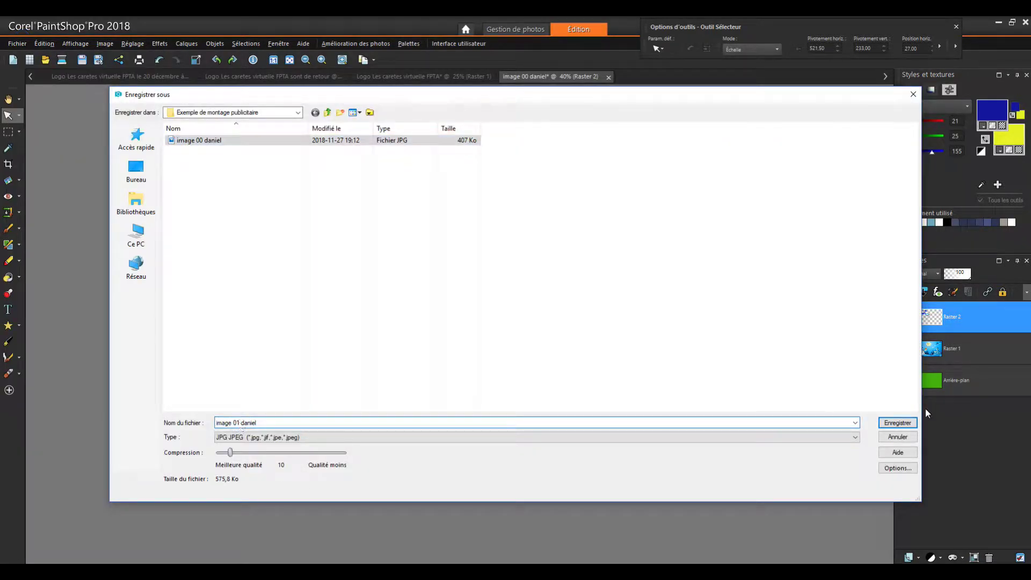
pyautogui.click(897, 423)
pyautogui.click(541, 327)
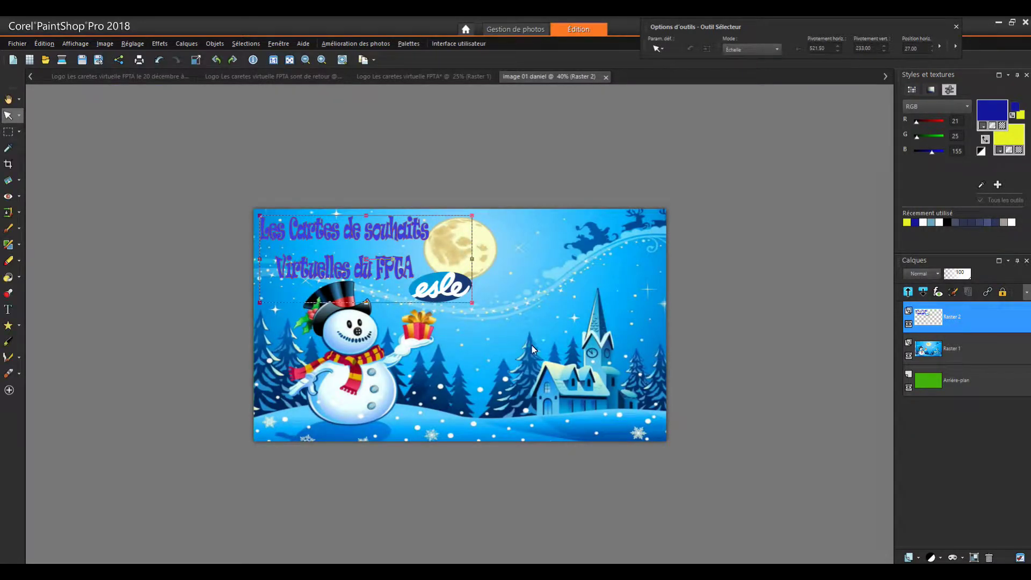
pyautogui.click(17, 43)
pyautogui.click(35, 90)
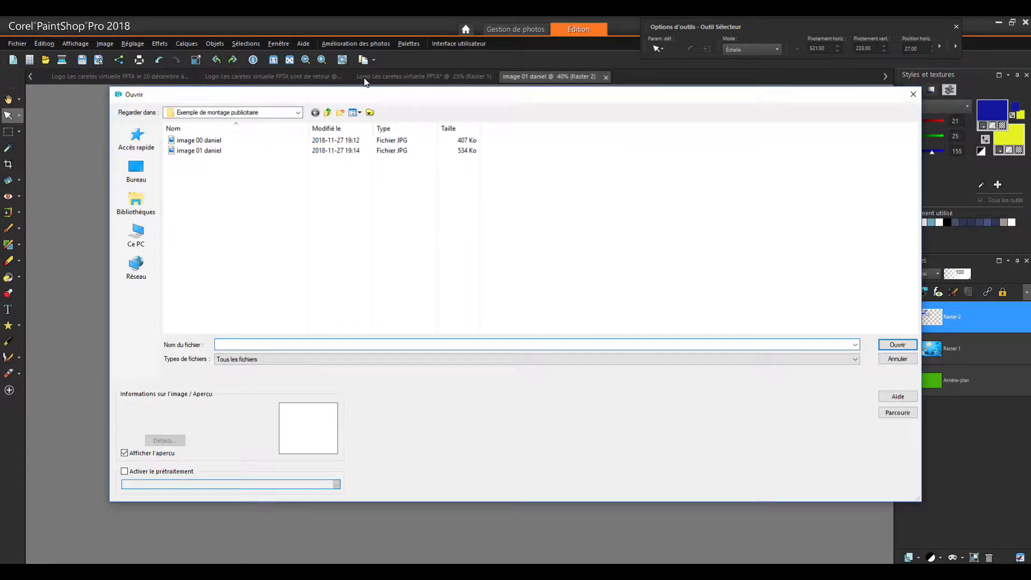
pyautogui.press('Escape')
# - Copy only the "sont de retour !" line from its logo file and paste it as a new layer in the snowman montage
pyautogui.click(116, 76)
pyautogui.click(236, 76)
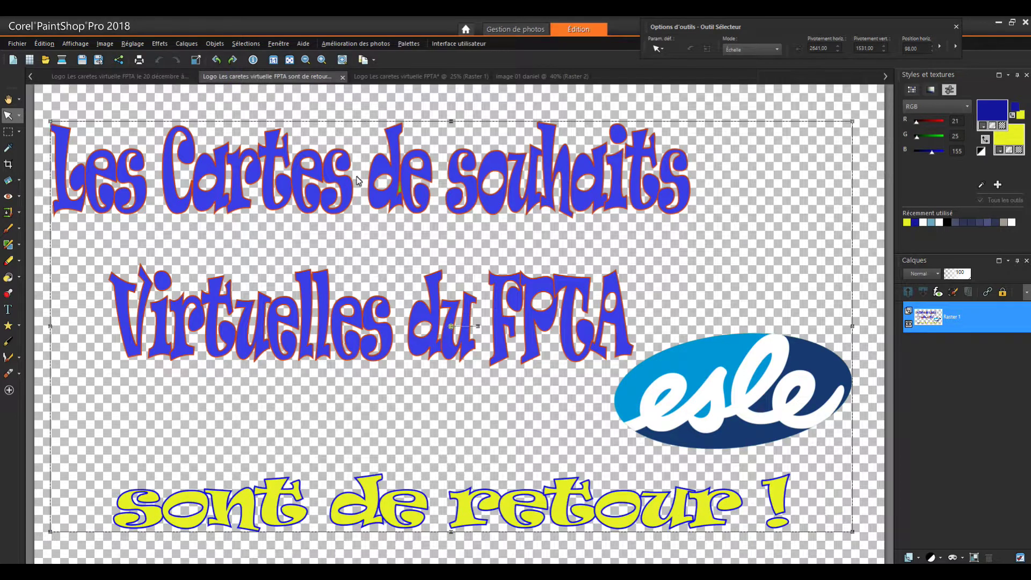
pyautogui.click(9, 131)
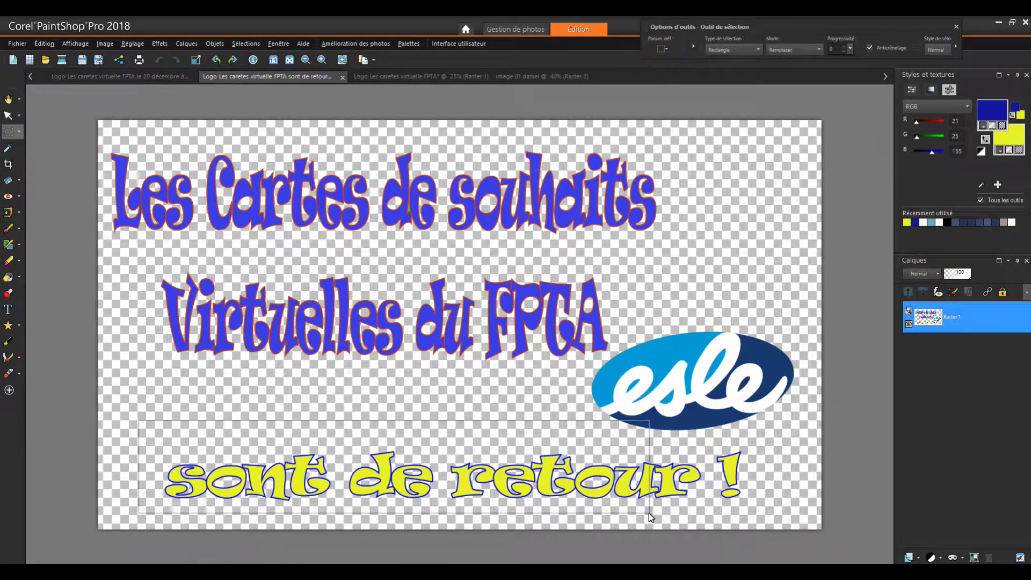
pyautogui.moveTo(761, 436)
pyautogui.mouseDown()
pyautogui.moveTo(493, 513)
pyautogui.moveTo(134, 514)
pyautogui.mouseUp()
pyautogui.click(44, 44)
pyautogui.click(76, 148)
pyautogui.click(545, 77)
pyautogui.click(44, 43)
pyautogui.click(97, 204)
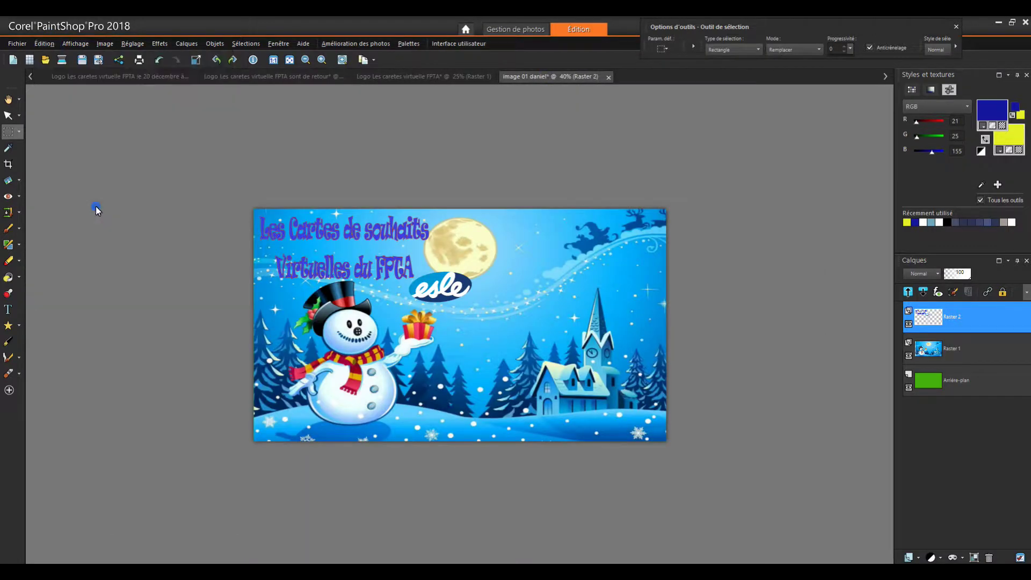
# - Scale the "sont de retour !" text down to about two thirds of the canvas width and place it just below the esle logo
pyautogui.moveTo(47, 285); pyautogui.dragTo(255, 304)
pyautogui.scroll(-2, 731, 339)
pyautogui.moveTo(779, 311); pyautogui.dragTo(589, 327)
pyautogui.scroll(5, 422, 380)
pyautogui.scroll(-2, 408, 365)
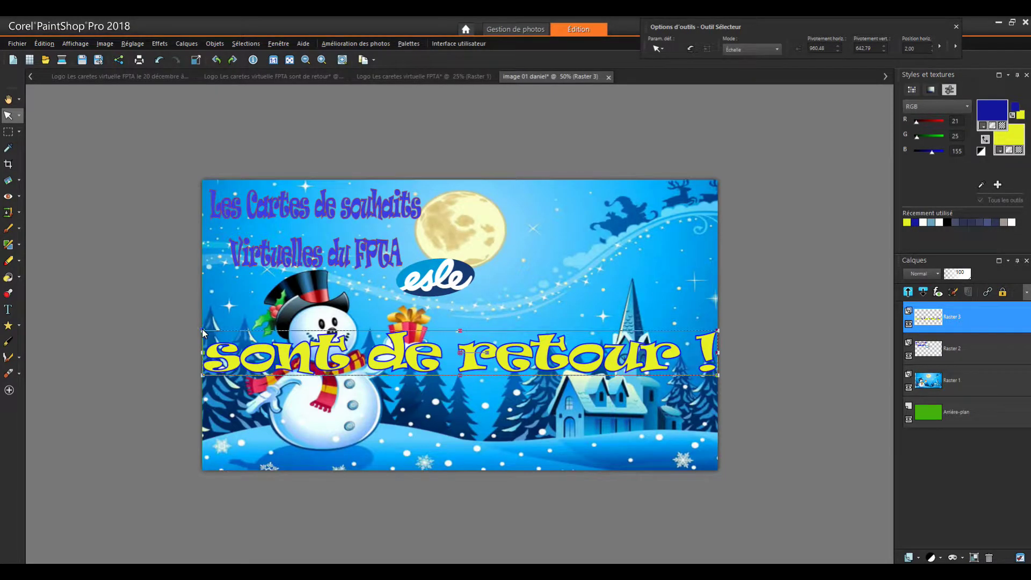
pyautogui.moveTo(202, 330); pyautogui.dragTo(354, 343)
pyautogui.moveTo(723, 352); pyautogui.dragTo(699, 347)
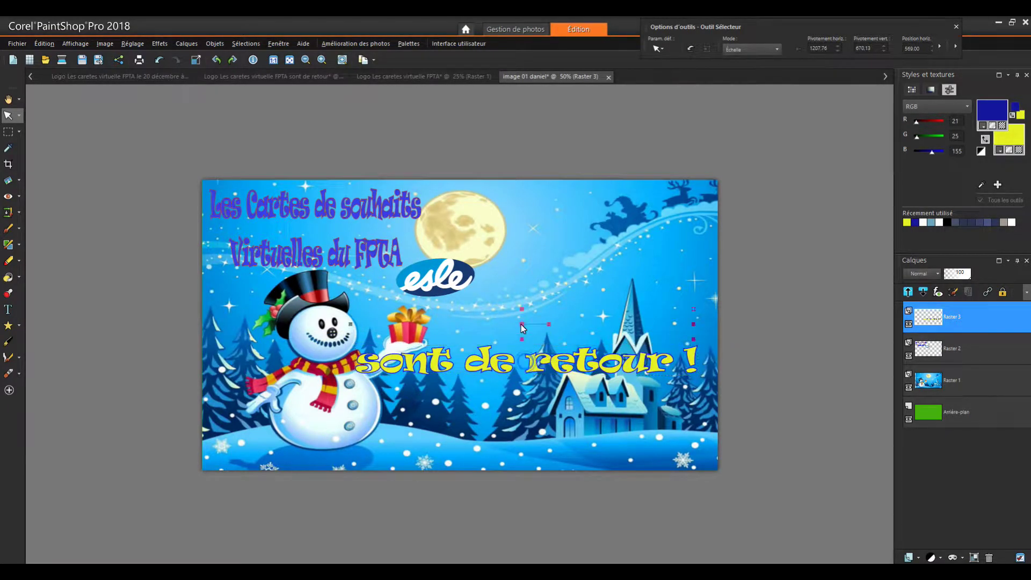
pyautogui.moveTo(522, 326); pyautogui.dragTo(522, 325)
# - Save the montage with the "sont de retour !" text as a new JPEG named "image 02" followed by the first name
pyautogui.click(17, 43)
pyautogui.click(47, 120)
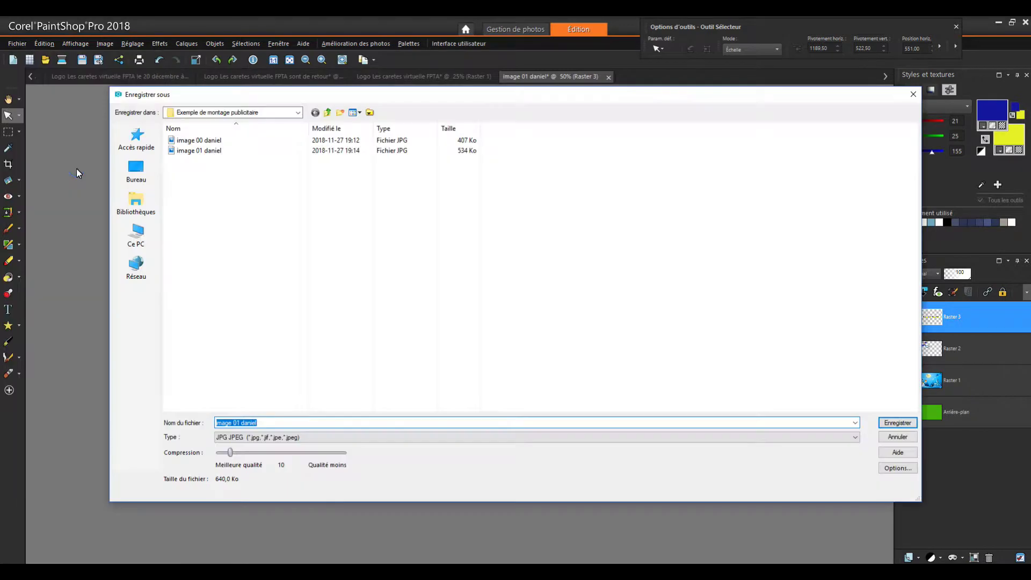
pyautogui.click(238, 423)
pyautogui.click(899, 422)
pyautogui.click(552, 329)
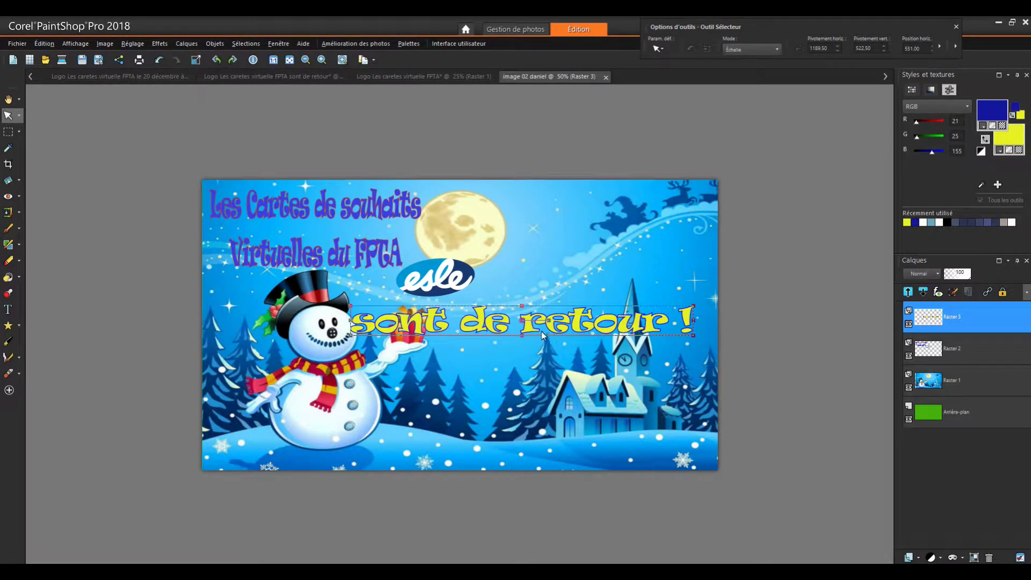
# - Remove the "sont de retour !" text layer from the montage
pyautogui.click(44, 44)
pyautogui.click(105, 160)
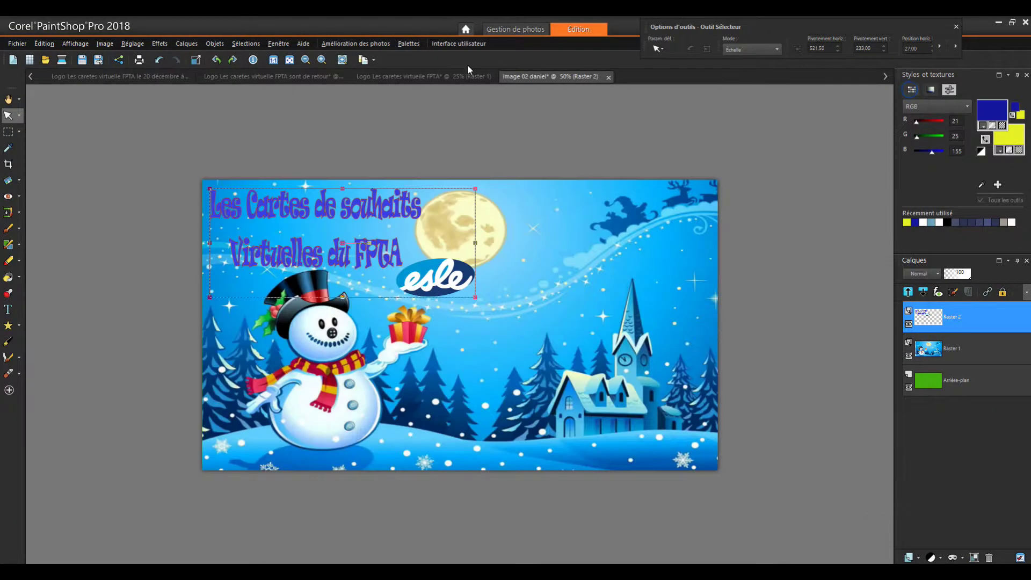
# - Close the plain FPTA logo file and the "sont de retour" logo file without saving their changes
pyautogui.click(454, 76)
pyautogui.click(496, 76)
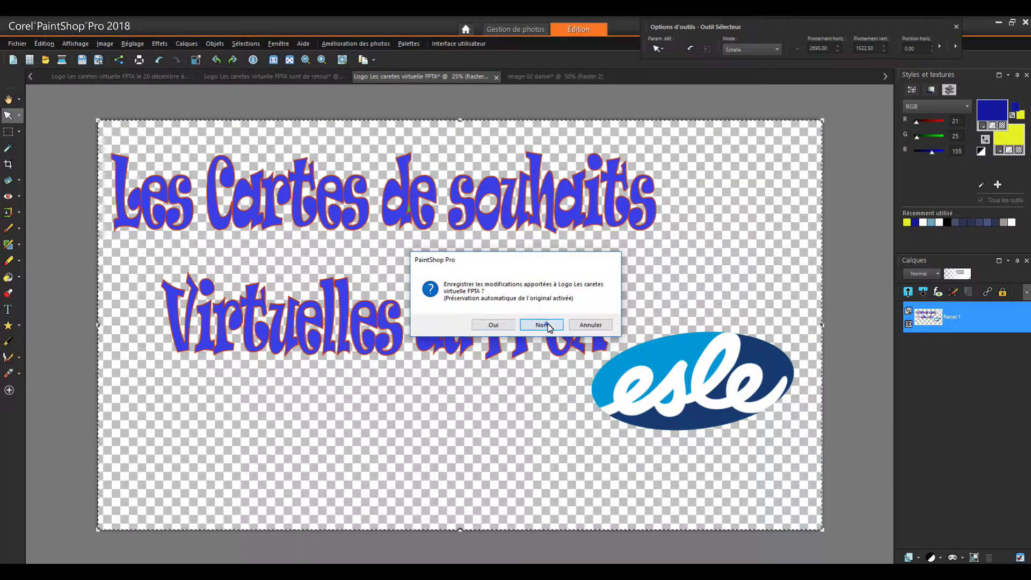
pyautogui.click(542, 325)
pyautogui.click(311, 77)
pyautogui.click(347, 77)
pyautogui.click(542, 325)
# - Copy only the "Le 20 décembre à 12:30" line from its logo file and paste it as a new layer in the montage
pyautogui.click(158, 78)
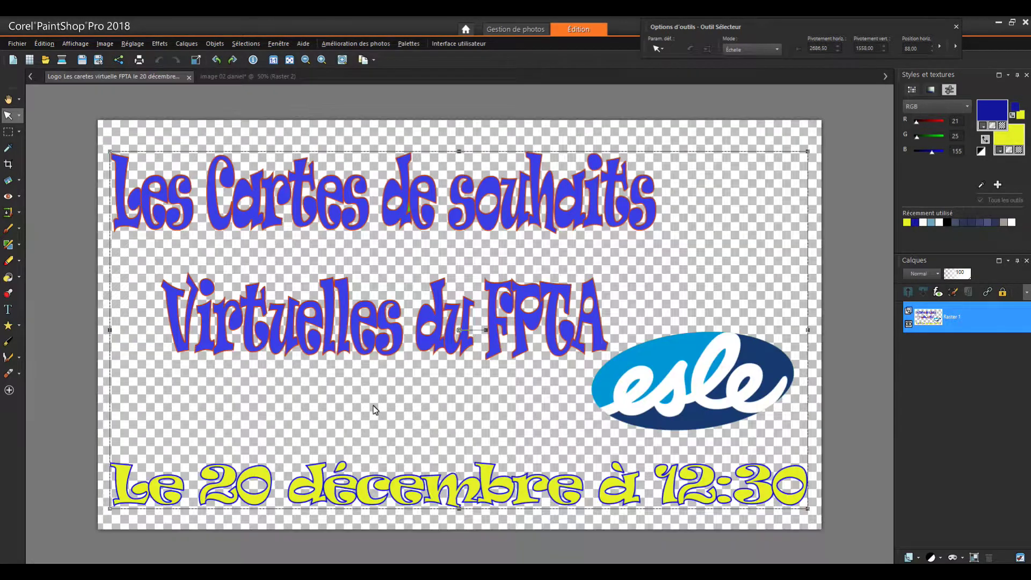
pyautogui.click(9, 130)
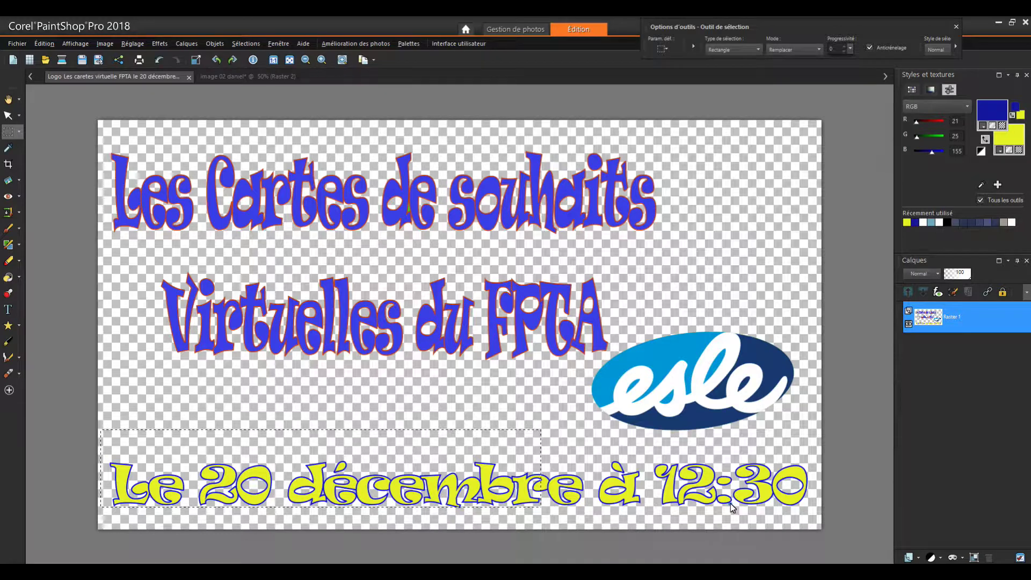
pyautogui.moveTo(813, 442)
pyautogui.mouseDown()
pyautogui.moveTo(227, 516)
pyautogui.moveTo(102, 521)
pyautogui.mouseUp()
pyautogui.click(44, 44)
pyautogui.click(72, 149)
pyautogui.click(277, 77)
pyautogui.click(44, 44)
pyautogui.click(105, 197)
# - Scale the "Le 20 décembre à 12:30" text down to fit inside the canvas width and place it in the lower part of the montage
pyautogui.scroll(-4, 192, 262)
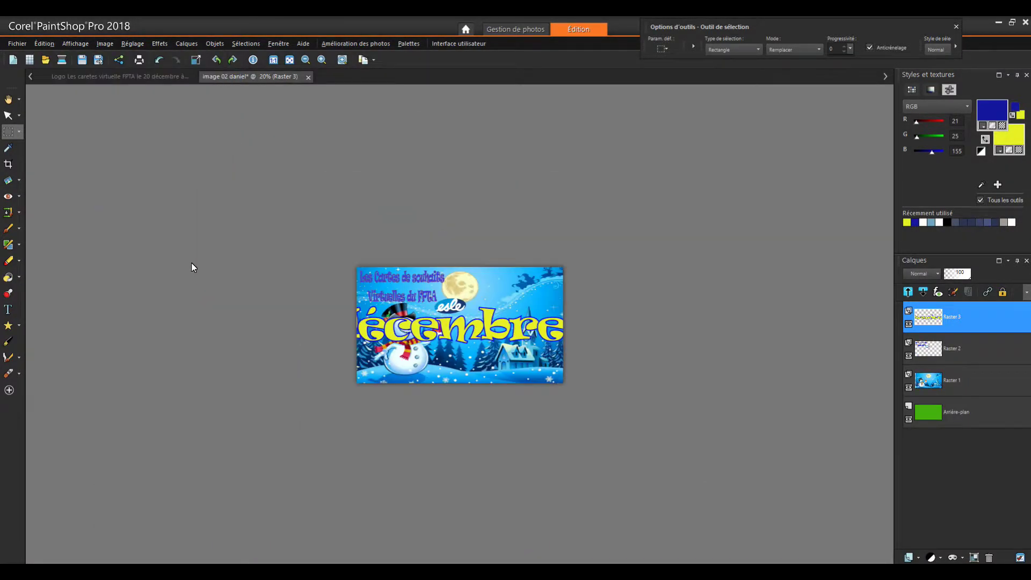
pyautogui.click(8, 116)
pyautogui.moveTo(254, 309); pyautogui.dragTo(382, 320)
pyautogui.moveTo(676, 320); pyautogui.dragTo(540, 331)
pyautogui.scroll(4, 430, 350)
pyautogui.moveTo(203, 339); pyautogui.dragTo(230, 339)
pyautogui.moveTo(724, 339); pyautogui.dragTo(676, 346)
pyautogui.moveTo(453, 372); pyautogui.dragTo(463, 407)
# - Save the montage as a new JPEG, changing the number in the file name to 03 and accepting the merged image
pyautogui.click(20, 44)
pyautogui.click(63, 168)
pyautogui.click(205, 162)
pyautogui.click(236, 422)
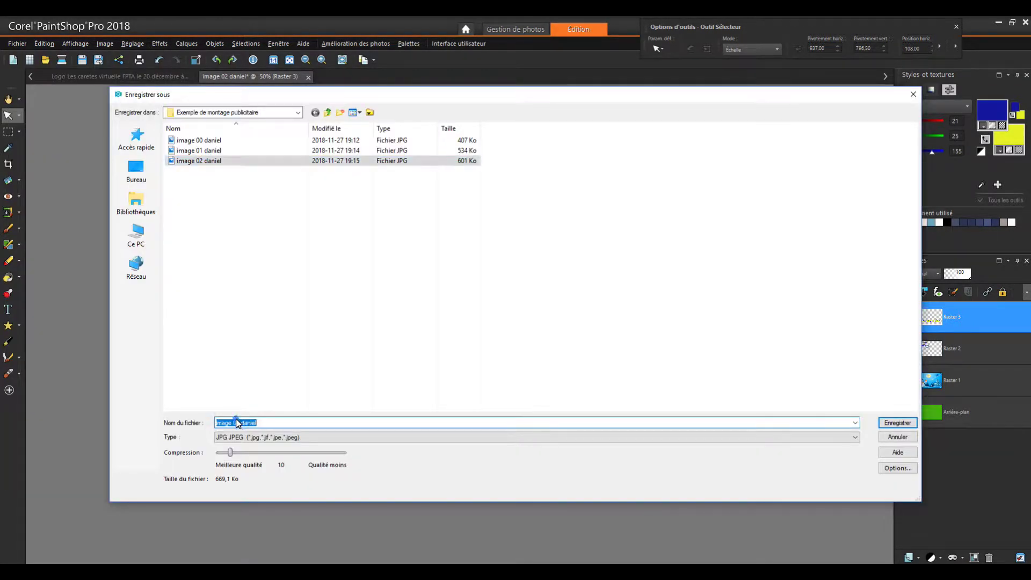
pyautogui.write('3')
pyautogui.click(897, 424)
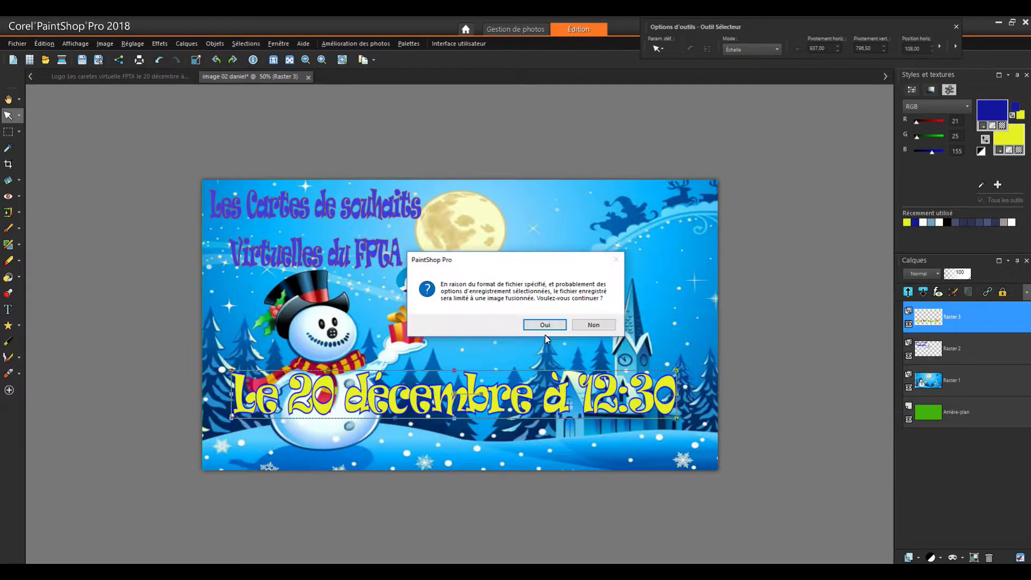
pyautogui.click(545, 326)
# - Delete the "Le 20 décembre à 12:30" text layer from the montage and close its logo file without saving
pyautogui.rightClick(973, 313)
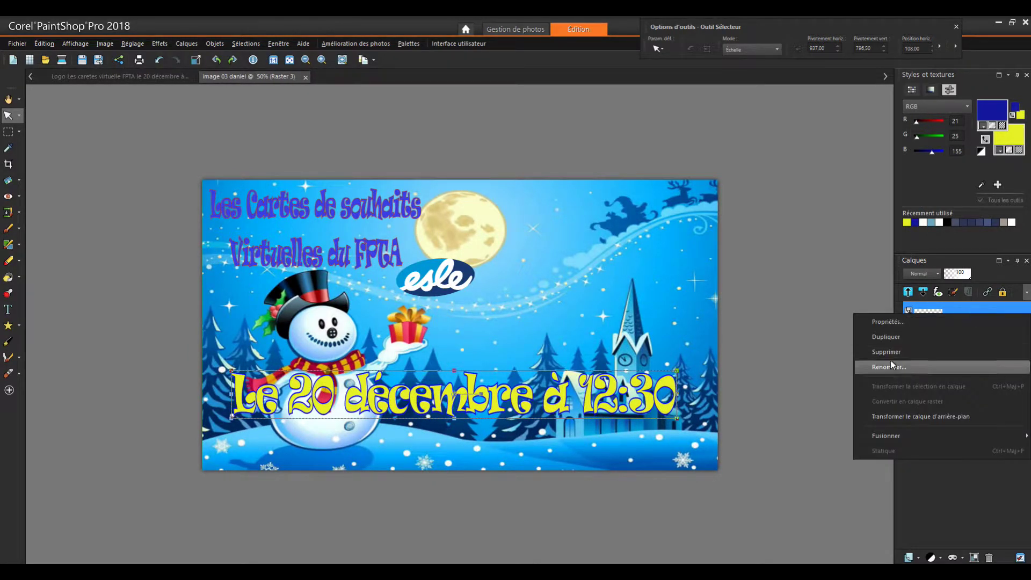
pyautogui.click(890, 354)
pyautogui.click(117, 77)
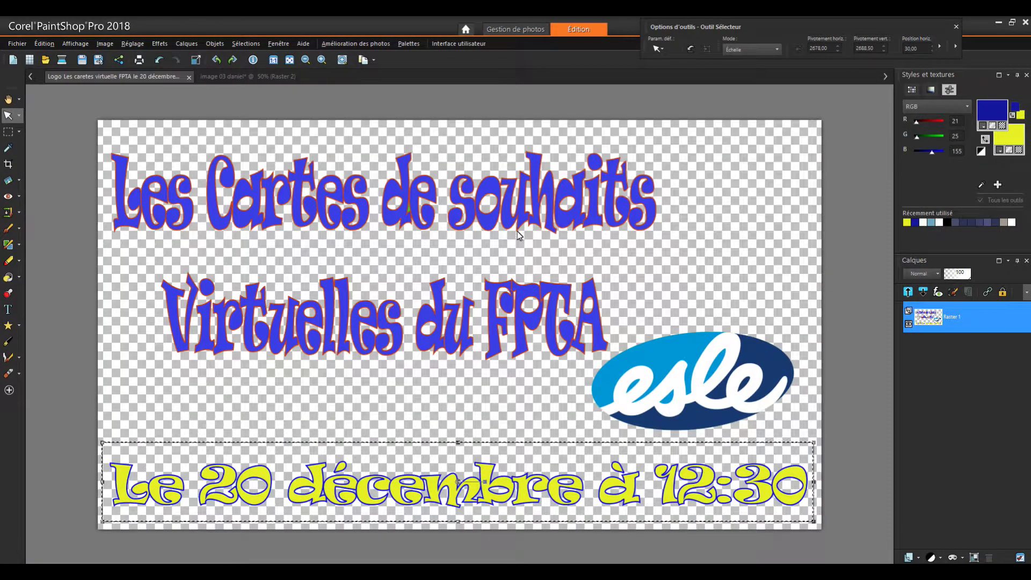
pyautogui.click(188, 77)
pyautogui.click(540, 325)
# - Open the "Au studio de l'ESLE" image from the "Logo Les caretes virtuelle FPTA" folder
pyautogui.click(17, 43)
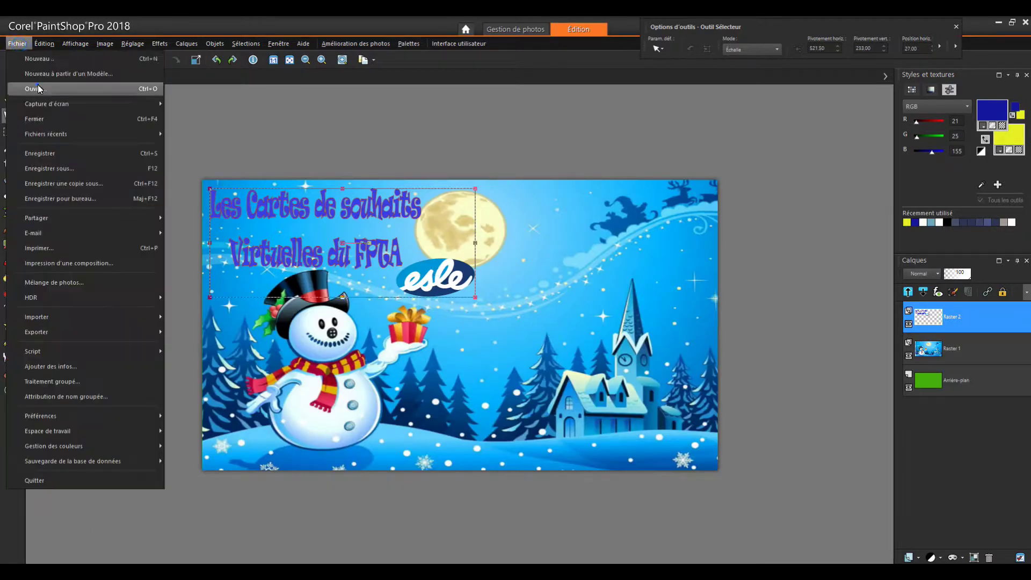
pyautogui.click(24, 76)
pyautogui.click(327, 112)
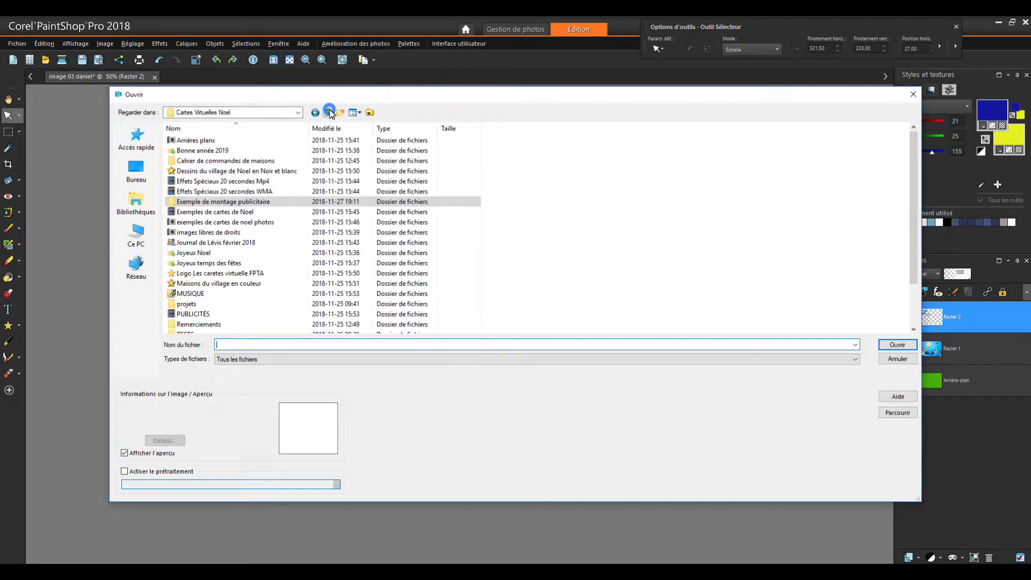
pyautogui.doubleClick(229, 273)
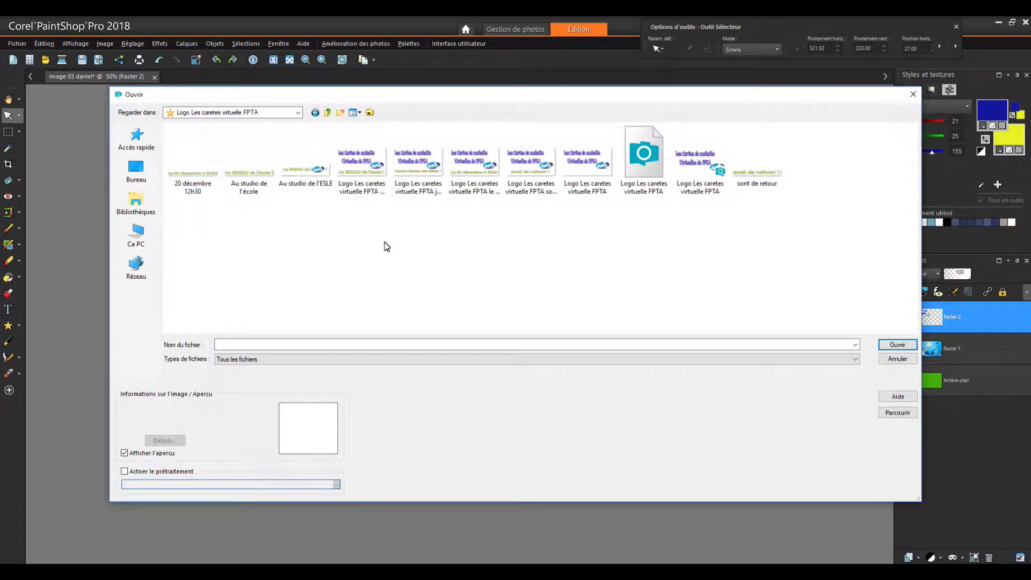
pyautogui.click(297, 169)
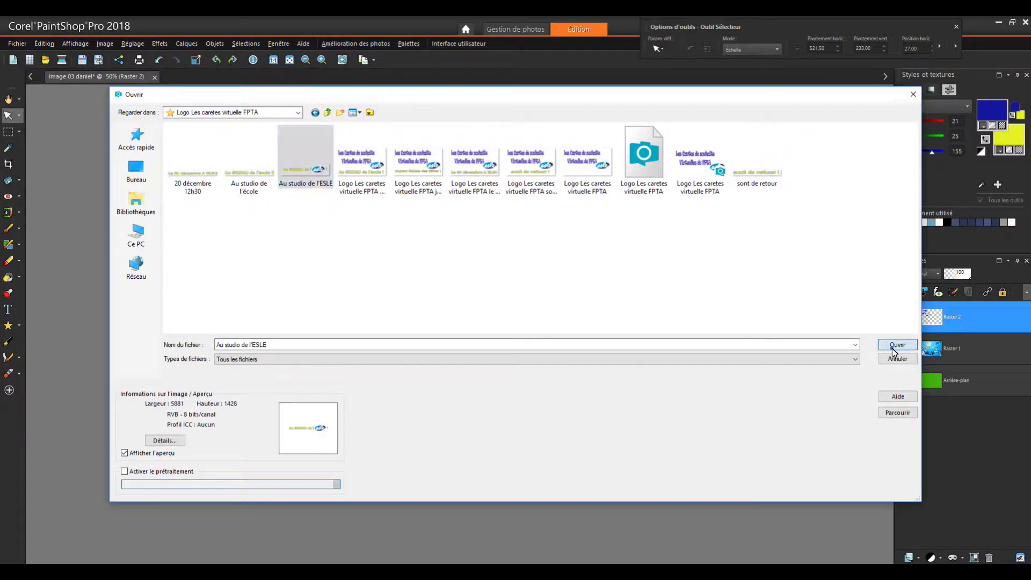
pyautogui.click(893, 347)
# - Copy the complete "Au STUDIO de l'esle !" text with its logo and paste it as a new layer in the montage
pyautogui.press('s')
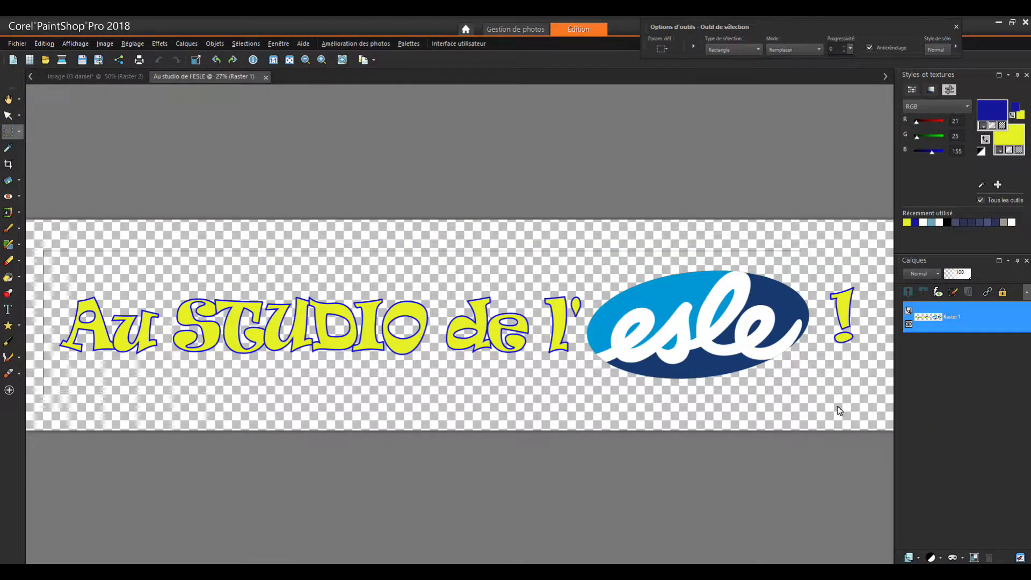
pyautogui.click(43, 44)
pyautogui.click(76, 153)
pyautogui.click(91, 76)
pyautogui.click(39, 43)
pyautogui.click(120, 199)
# - Scale the "Au STUDIO de l'esle !" text down to fit the canvas width and place it in the lower part of the montage
pyautogui.click(8, 114)
pyautogui.scroll(-2, 115, 310)
pyautogui.moveTo(836, 305); pyautogui.dragTo(579, 340)
pyautogui.scroll(2, 462, 370)
pyautogui.moveTo(447, 392); pyautogui.dragTo(475, 424)
pyautogui.moveTo(720, 370); pyautogui.dragTo(688, 379)
pyautogui.moveTo(218, 381); pyautogui.dragTo(255, 383)
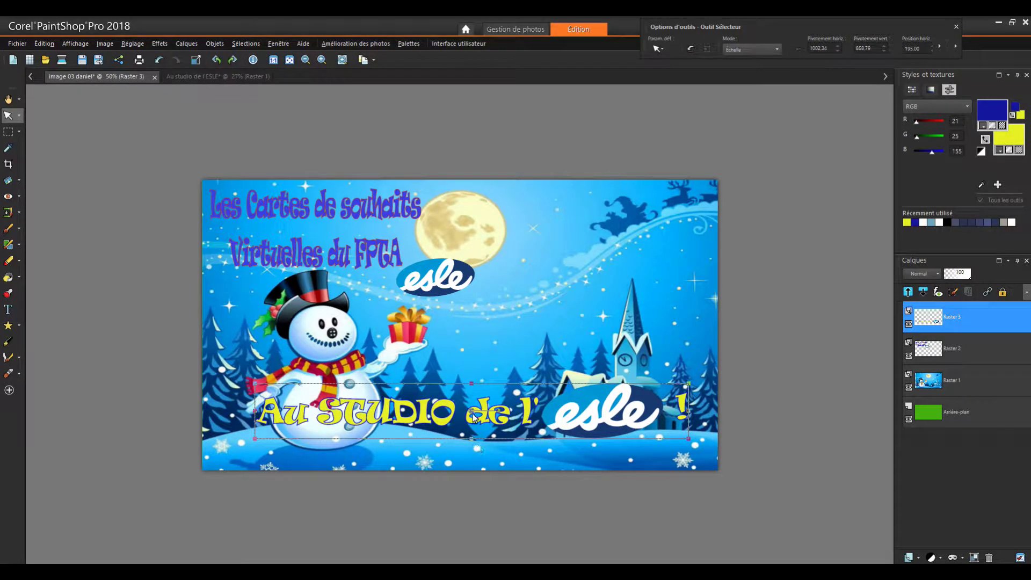
pyautogui.moveTo(474, 416); pyautogui.dragTo(476, 409)
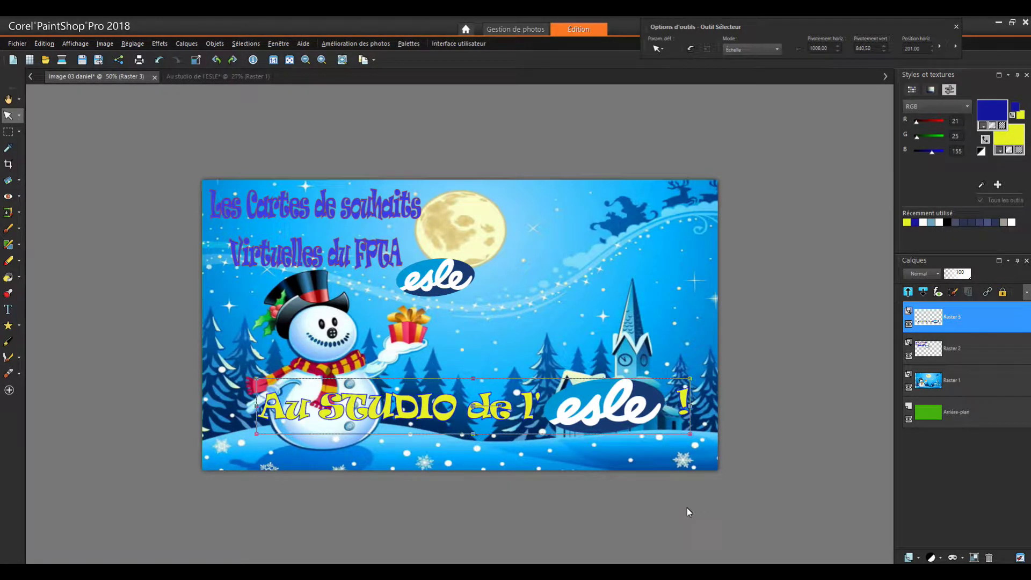
# - Save the montage as a new JPEG, changing the number in the file name to 04
pyautogui.click(17, 43)
pyautogui.click(82, 167)
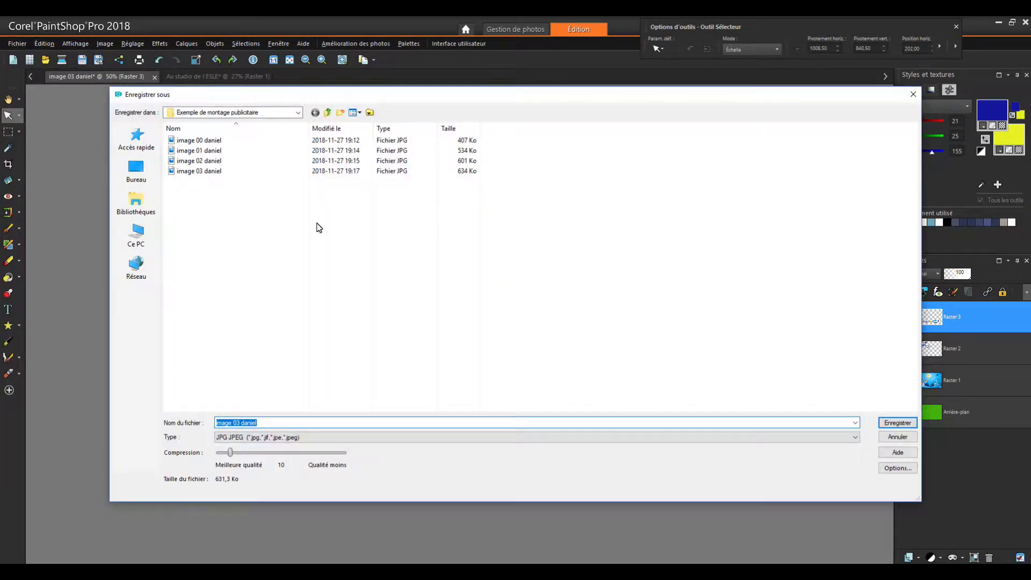
pyautogui.click(239, 423)
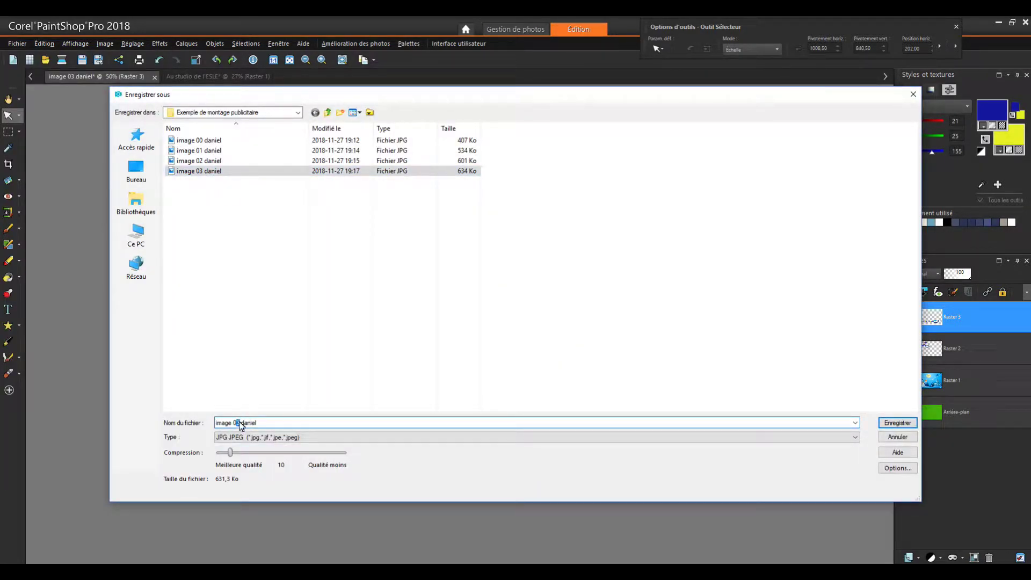
pyautogui.click(896, 423)
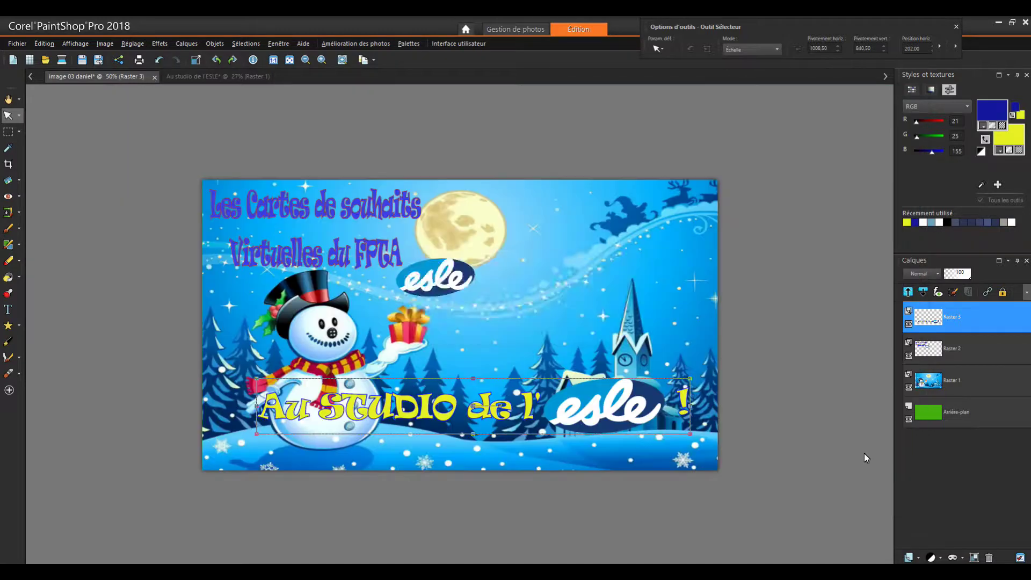
pyautogui.click(437, 399)
pyautogui.click(559, 407)
# - Delete the "Au STUDIO de l'esle !" text layer and open the FPTA logo file containing "Joyeux temps des fêtes !"
pyautogui.rightClick(945, 313)
pyautogui.click(912, 350)
pyautogui.click(17, 44)
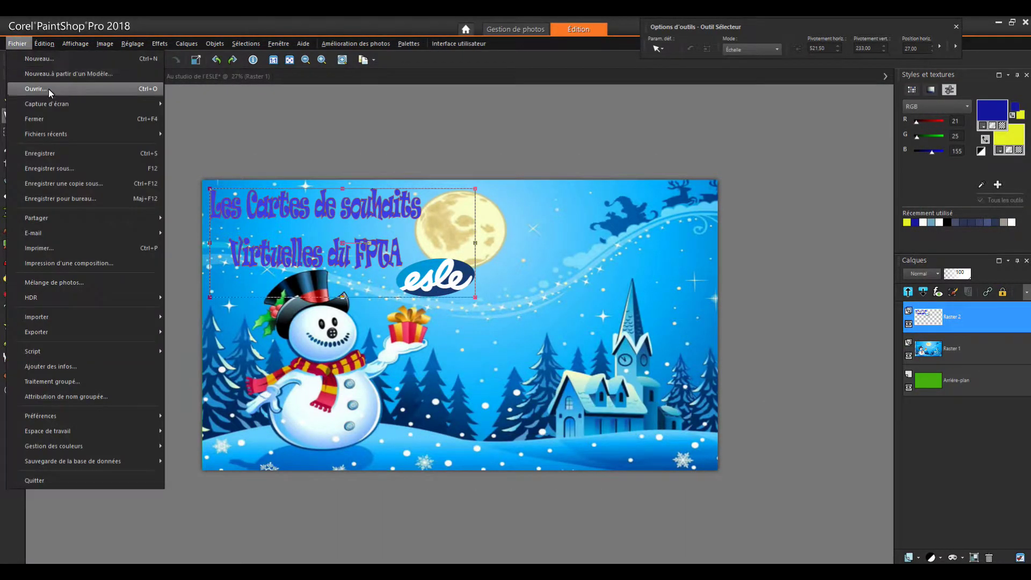
pyautogui.click(48, 88)
pyautogui.click(327, 112)
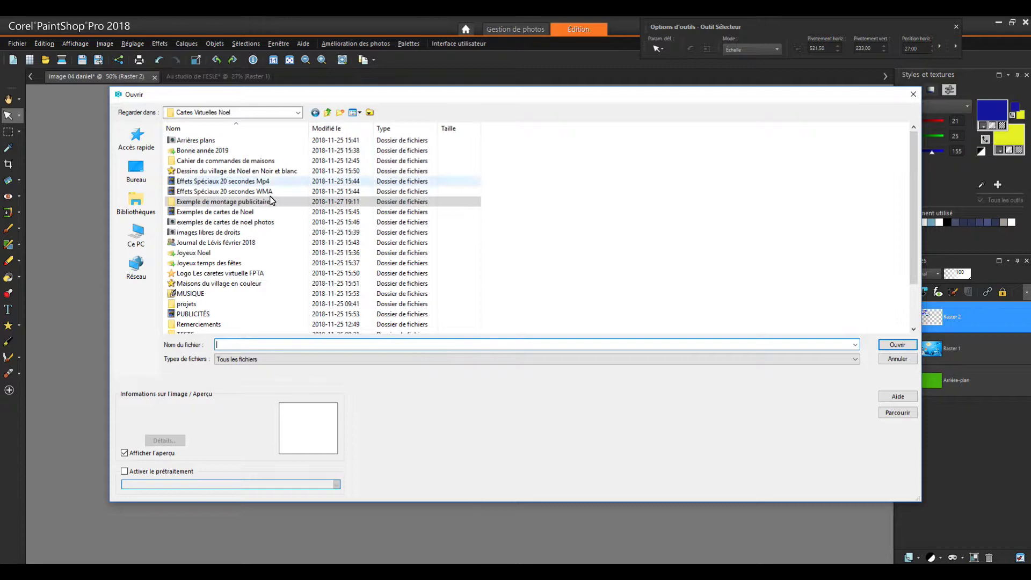
pyautogui.doubleClick(238, 273)
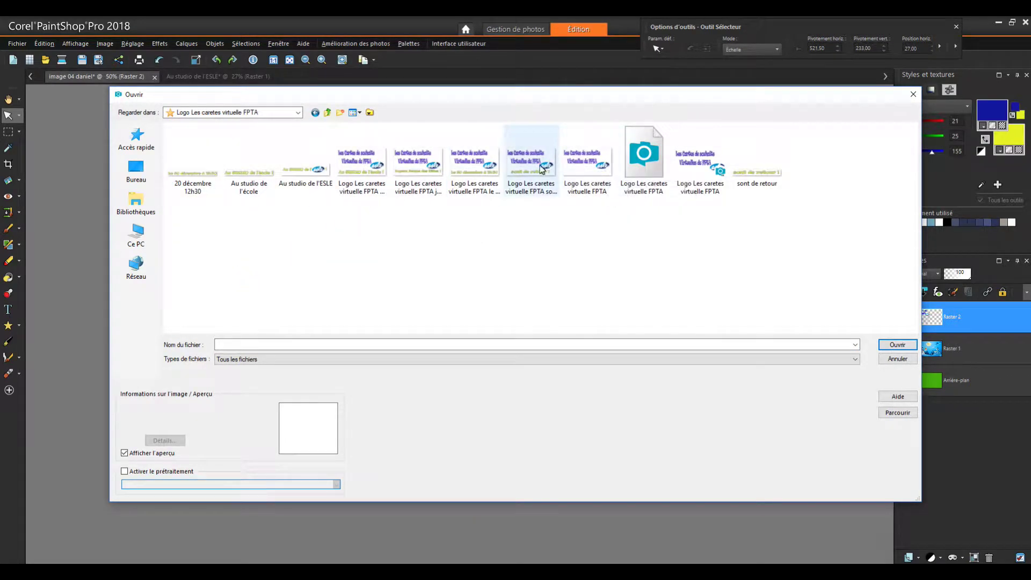
pyautogui.doubleClick(411, 174)
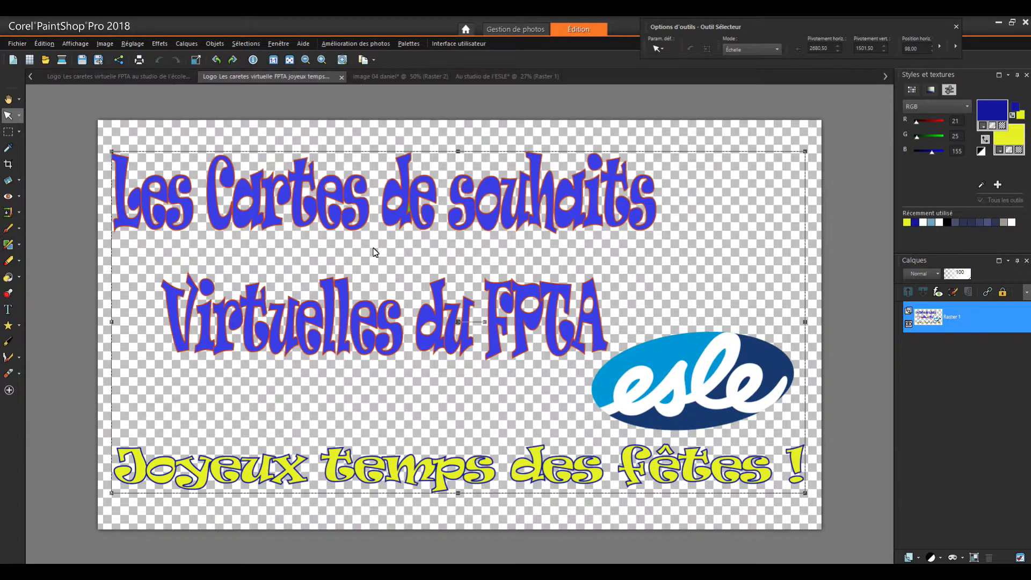
# - Copy only the "Joyeux temps des fêtes !" line from its logo file and paste it as a new layer in the montage
pyautogui.click(10, 132)
pyautogui.moveTo(132, 516); pyautogui.dragTo(98, 514)
pyautogui.click(44, 44)
pyautogui.click(64, 153)
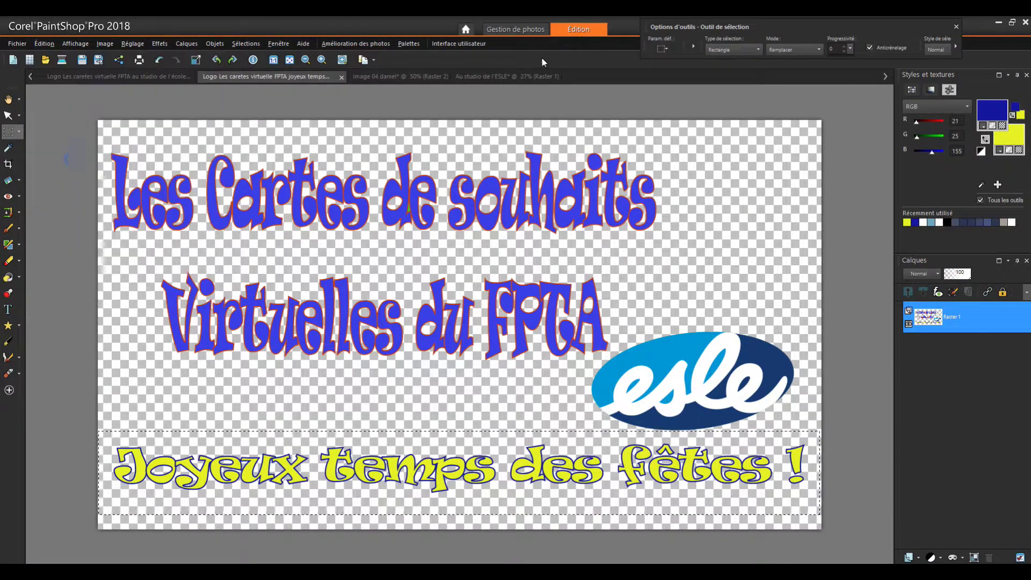
pyautogui.click(355, 79)
pyautogui.click(44, 44)
pyautogui.click(111, 195)
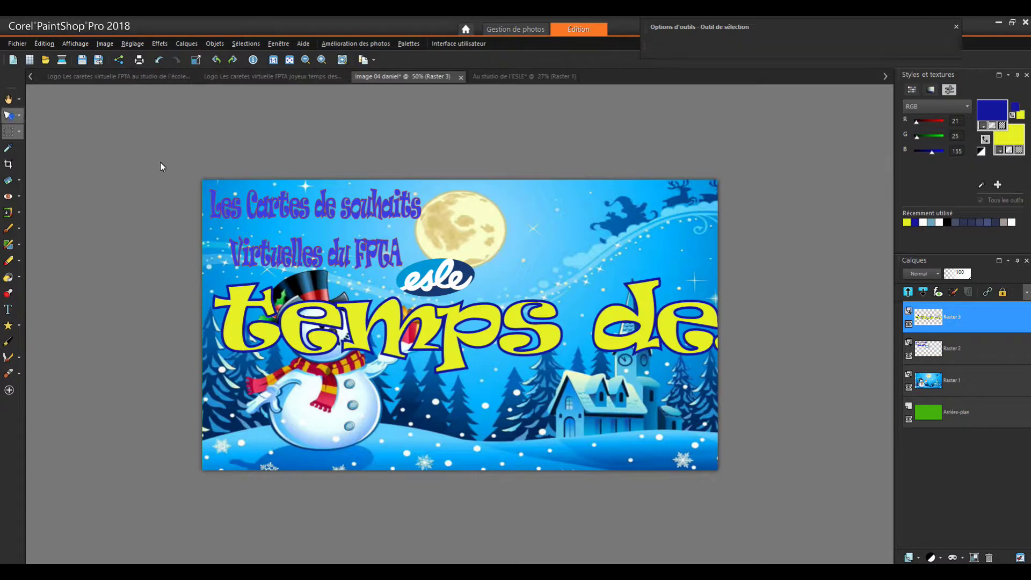
# - Resize the "Joyeux temps des fêtes !" text to fit inside the canvas, make it taller and place it near the bottom edge
pyautogui.click(17, 120)
pyautogui.scroll(-2, 82, 321)
pyautogui.moveTo(63, 294); pyautogui.dragTo(304, 312)
pyautogui.moveTo(893, 315); pyautogui.dragTo(652, 334)
pyautogui.scroll(2, 537, 334)
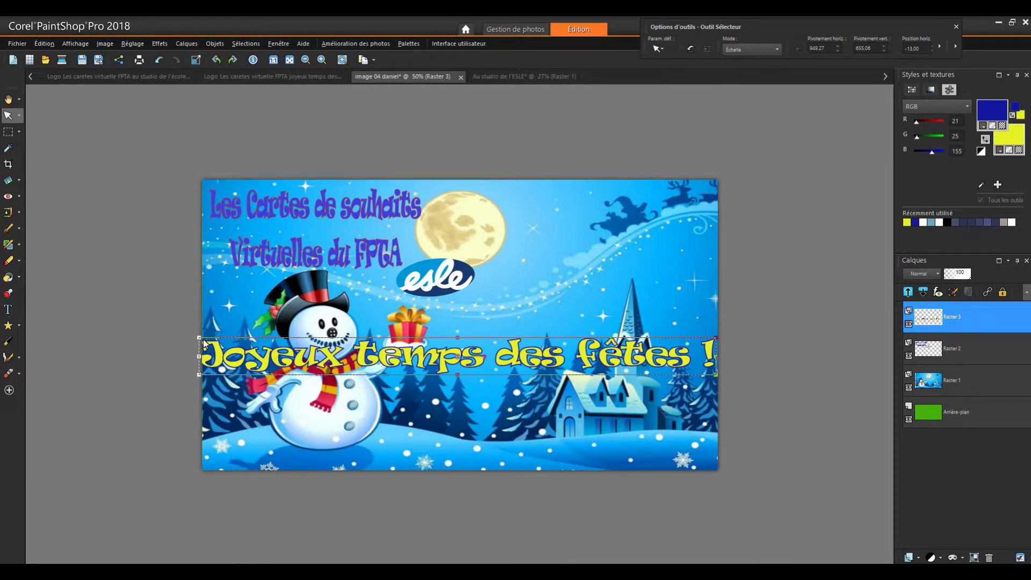
pyautogui.moveTo(210, 346); pyautogui.dragTo(251, 349)
pyautogui.moveTo(714, 342); pyautogui.dragTo(677, 343)
pyautogui.moveTo(456, 363); pyautogui.dragTo(470, 421)
pyautogui.moveTo(686, 446); pyautogui.dragTo(694, 447)
pyautogui.moveTo(250, 388); pyautogui.dragTo(236, 385)
pyautogui.moveTo(472, 419); pyautogui.dragTo(469, 432)
# - Save the montage as a new JPEG, changing the number in the file name to 05 and accepting the merged image
pyautogui.click(17, 43)
pyautogui.click(75, 169)
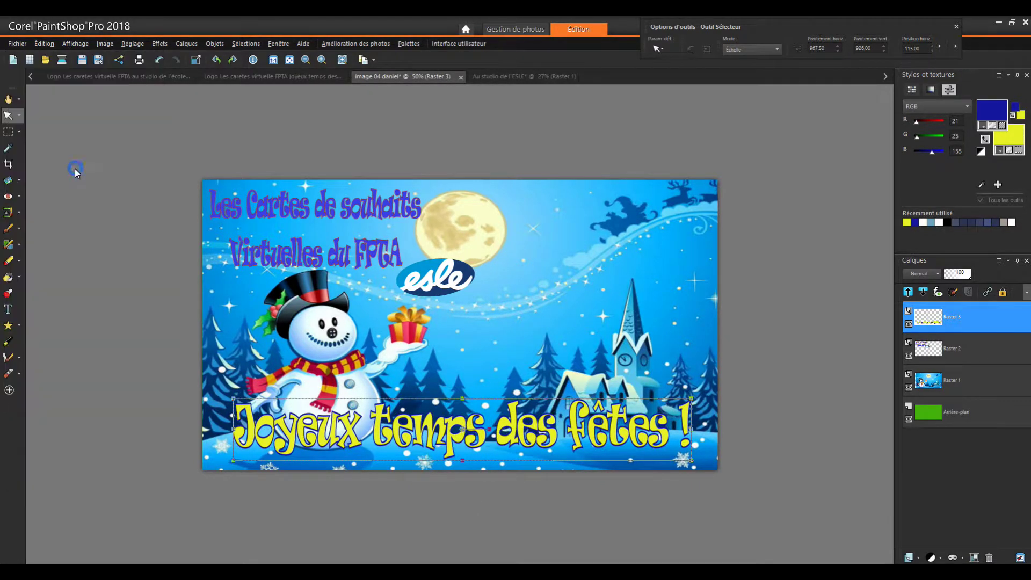
pyautogui.click(239, 423)
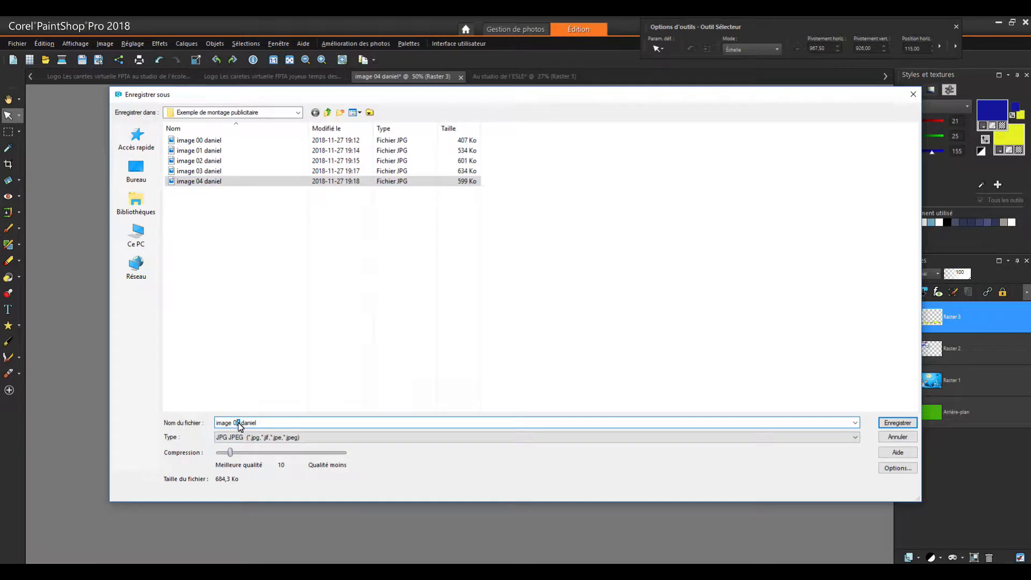
pyautogui.write('5')
pyautogui.click(896, 423)
pyautogui.click(535, 327)
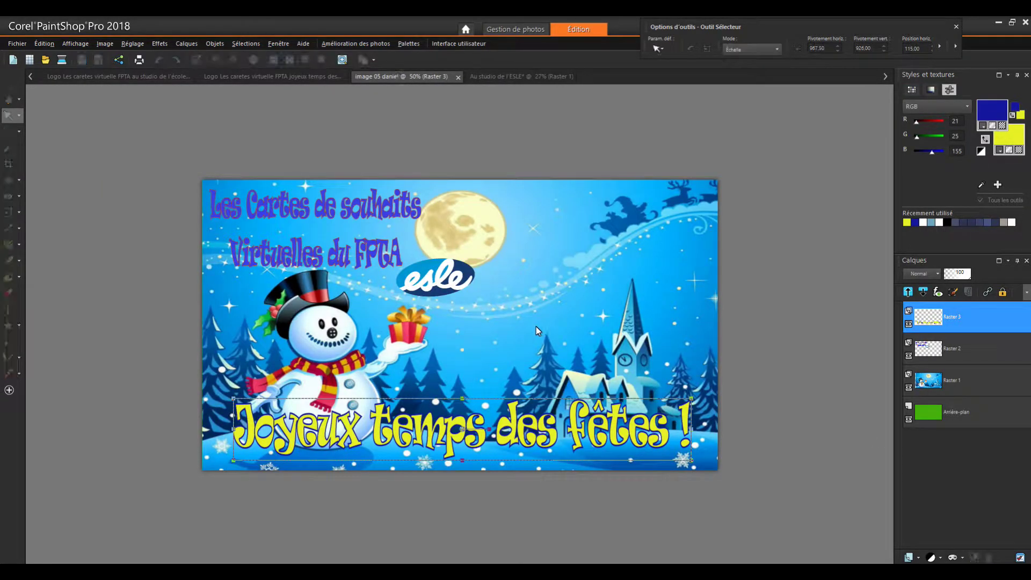
# - Switch to CyberLink PowerDirector 16 and agree to recover the automatically saved project
pyautogui.press('super')
pyautogui.scroll(-15, 81, 418)
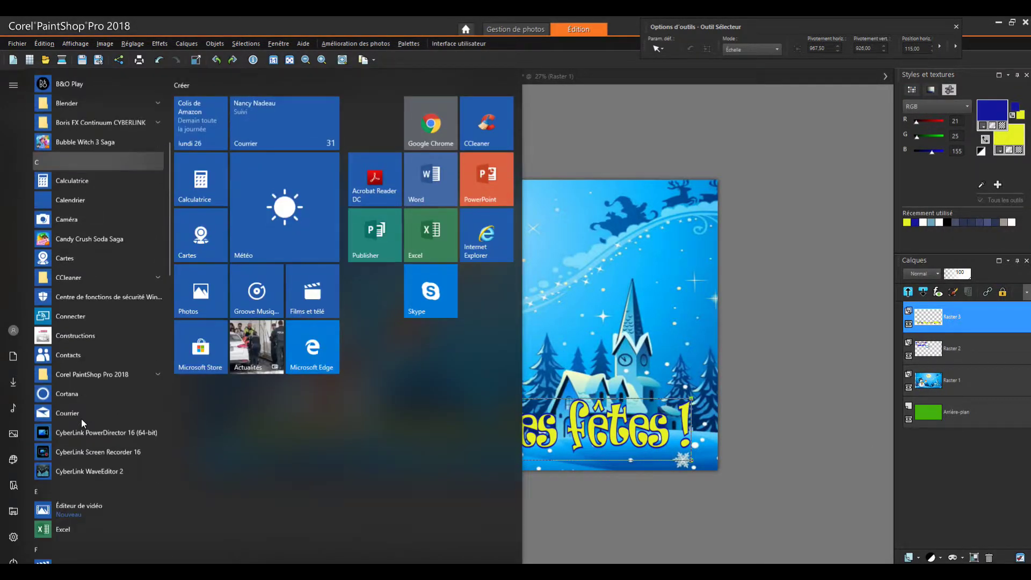
pyautogui.scroll(-3, 82, 418)
pyautogui.scroll(10, 82, 418)
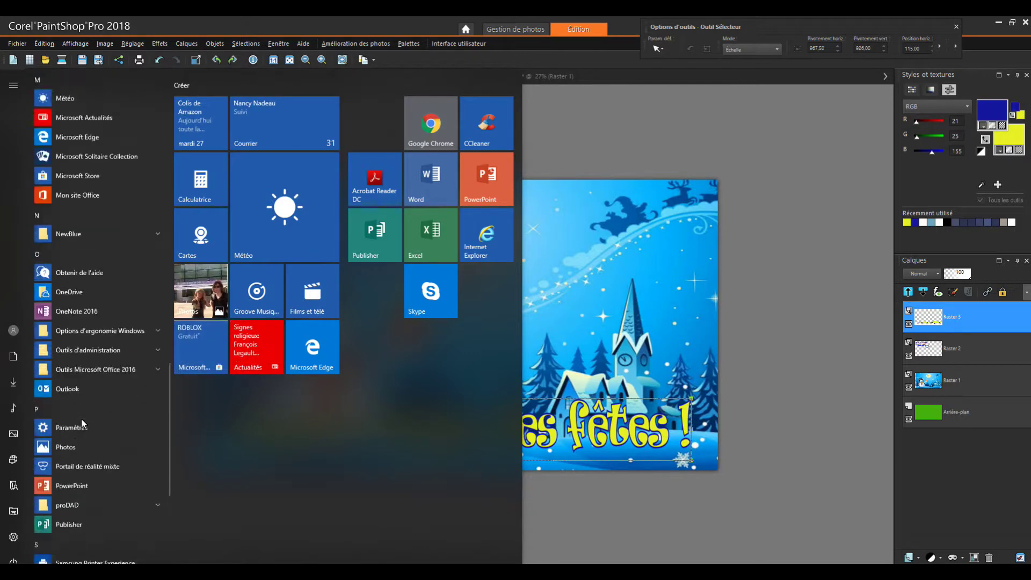
pyautogui.click(85, 227)
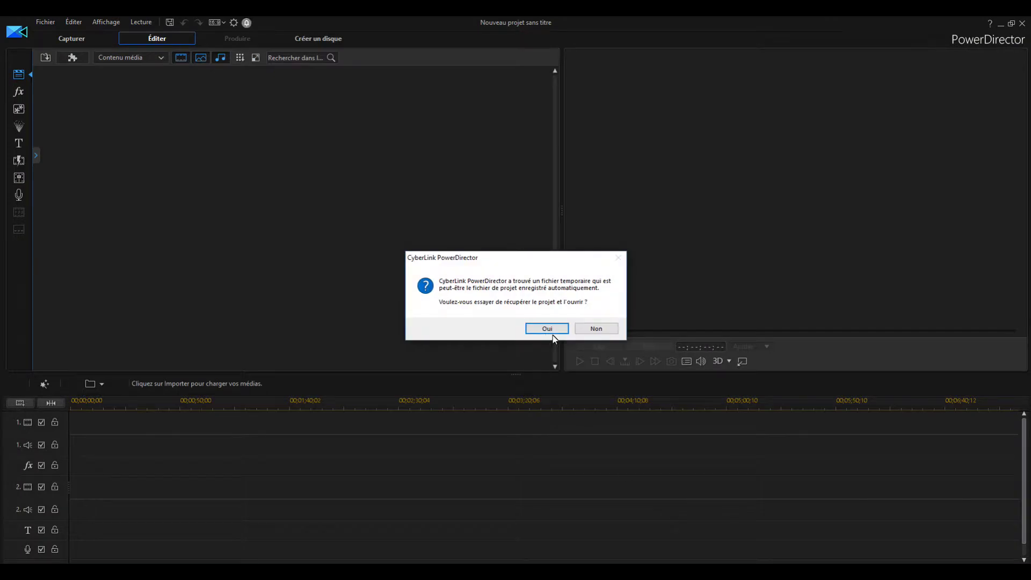
pyautogui.click(552, 331)
pyautogui.rightClick(506, 80)
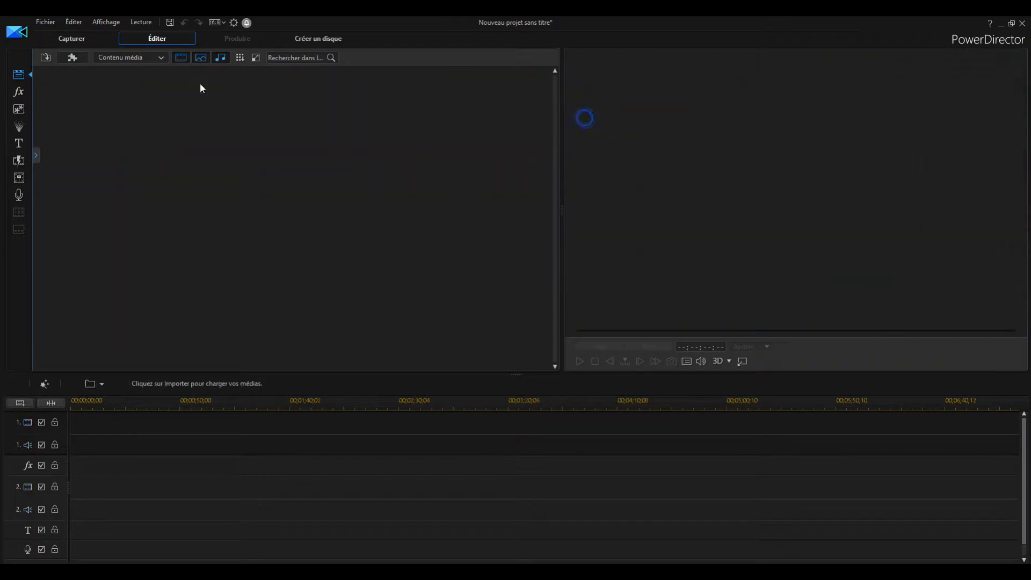
# - Import all the images of the "Exemple de montage publicitaire" folder, found in "Cartes Virtuelles Noel" on drive D:, into the media library
pyautogui.click(46, 57)
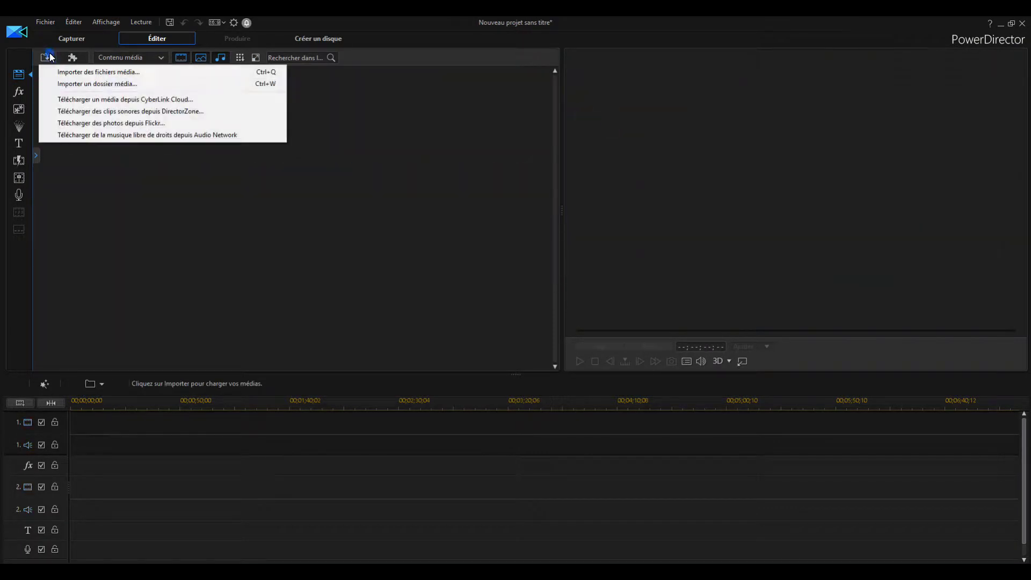
pyautogui.click(102, 72)
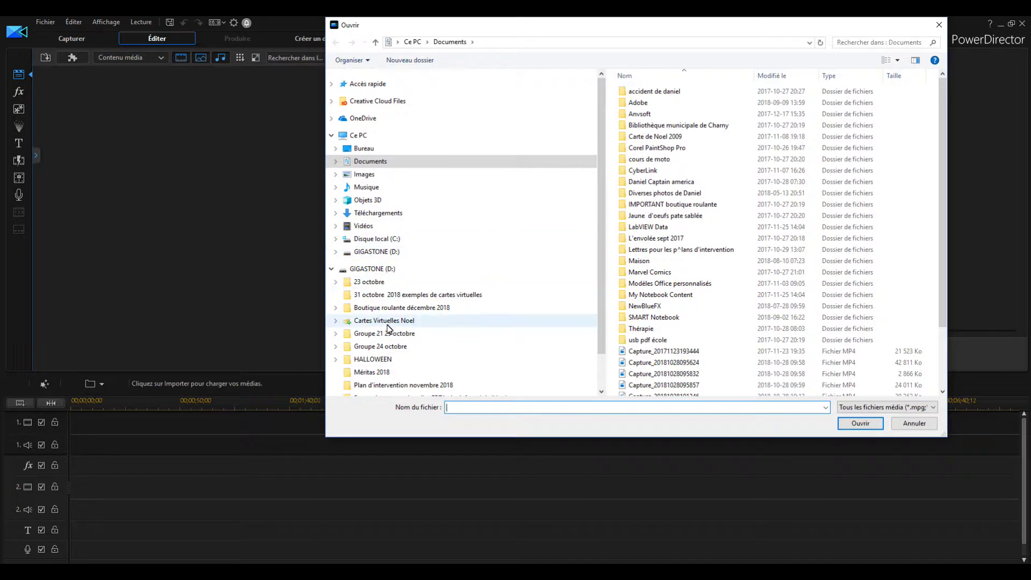
pyautogui.click(364, 149)
pyautogui.doubleClick(644, 293)
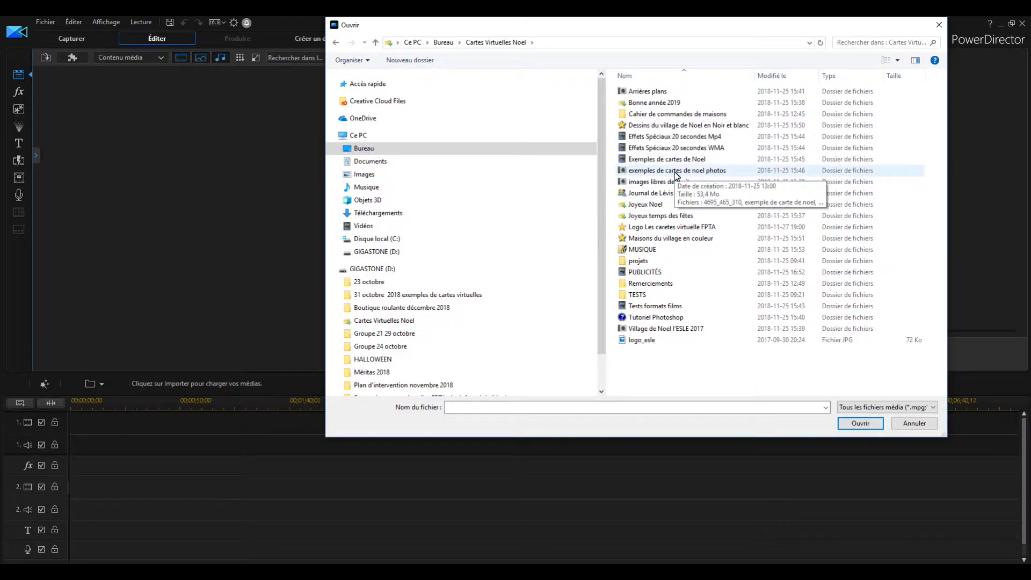
pyautogui.click(384, 320)
pyautogui.doubleClick(663, 158)
pyautogui.hotkey('ctrl', 'a')
pyautogui.click(861, 424)
# - Place the six imported images, 00 to 05, in numerical order on the first video track
pyautogui.moveTo(54, 104); pyautogui.dragTo(95, 434)
pyautogui.moveTo(317, 105); pyautogui.dragTo(95, 424)
pyautogui.moveTo(397, 104); pyautogui.dragTo(110, 424)
pyautogui.moveTo(500, 102); pyautogui.dragTo(107, 422)
pyautogui.moveTo(92, 189); pyautogui.dragTo(223, 424)
# - Line up the clips without gaps on the first video track, adding image 01 again between them and ending with image 05
pyautogui.moveTo(119, 423)
pyautogui.mouseDown()
pyautogui.moveTo(184, 423)
pyautogui.moveTo(106, 424)
pyautogui.mouseUp()
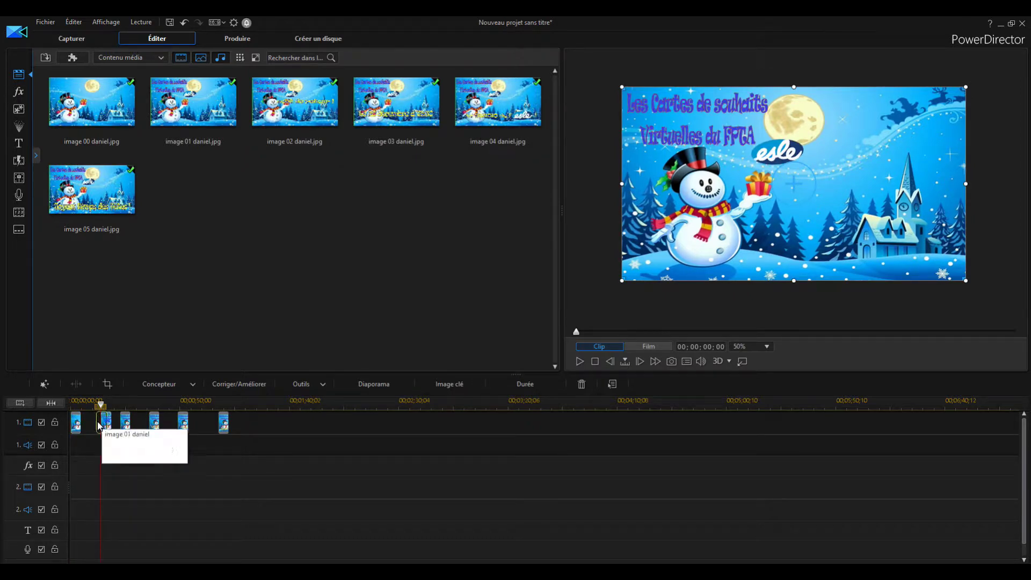
pyautogui.moveTo(105, 424)
pyautogui.mouseDown()
pyautogui.moveTo(88, 424)
pyautogui.moveTo(124, 424)
pyautogui.moveTo(98, 425)
pyautogui.mouseUp()
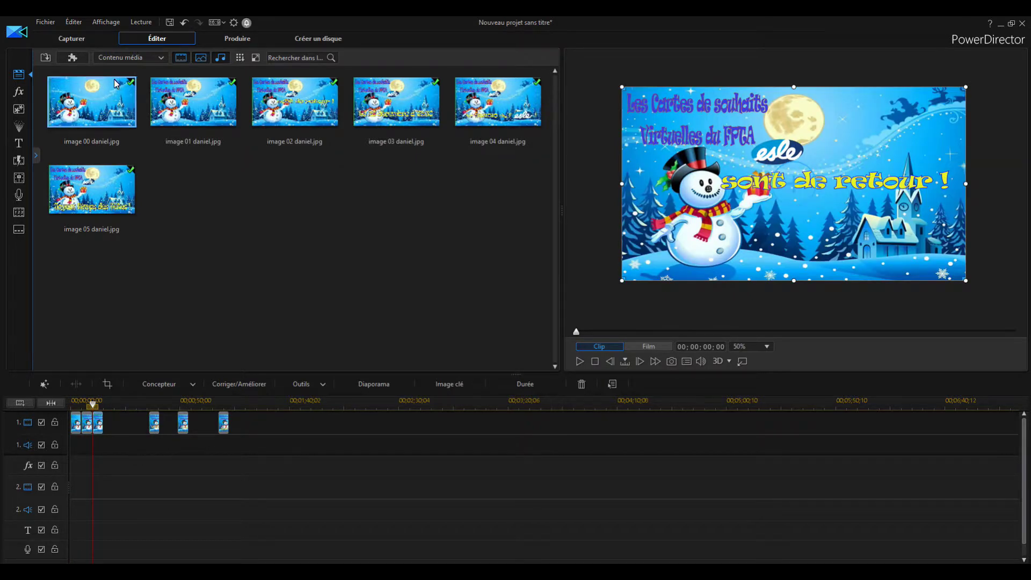
pyautogui.moveTo(185, 100); pyautogui.dragTo(150, 428)
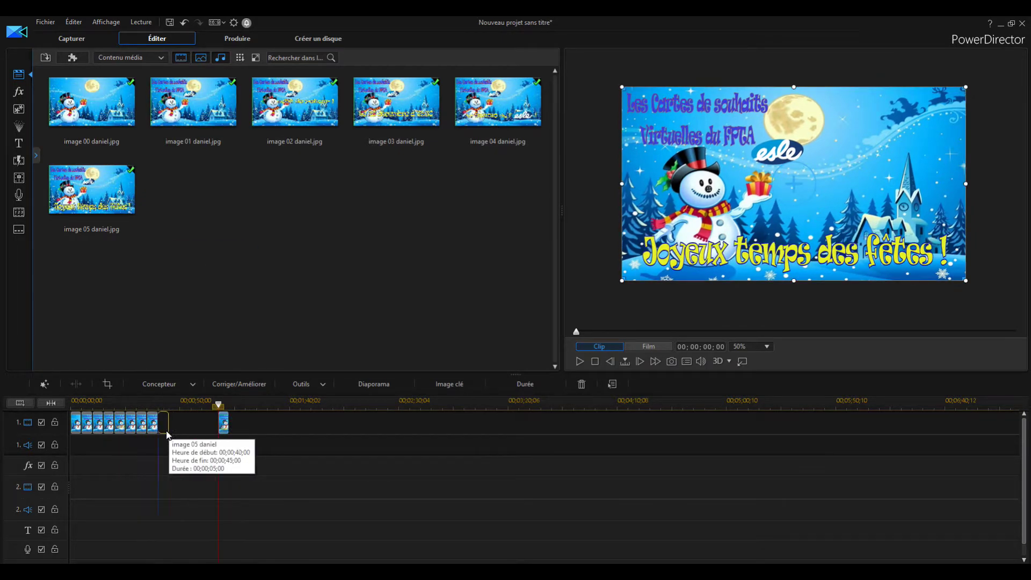
pyautogui.moveTo(222, 422); pyautogui.dragTo(163, 424)
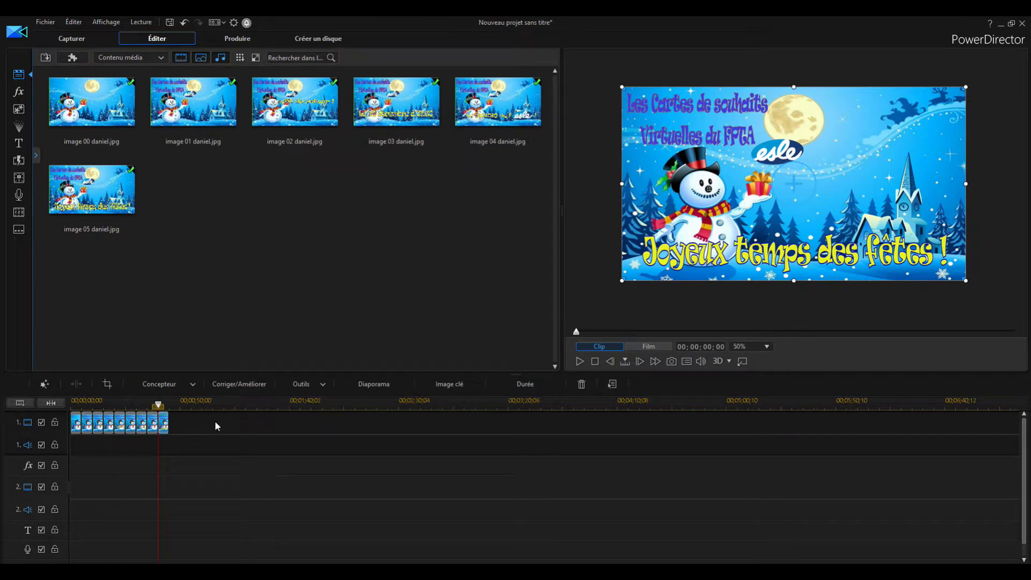
# - Play back the assembled film from the start to review the timing of its first clips
pyautogui.click(595, 361)
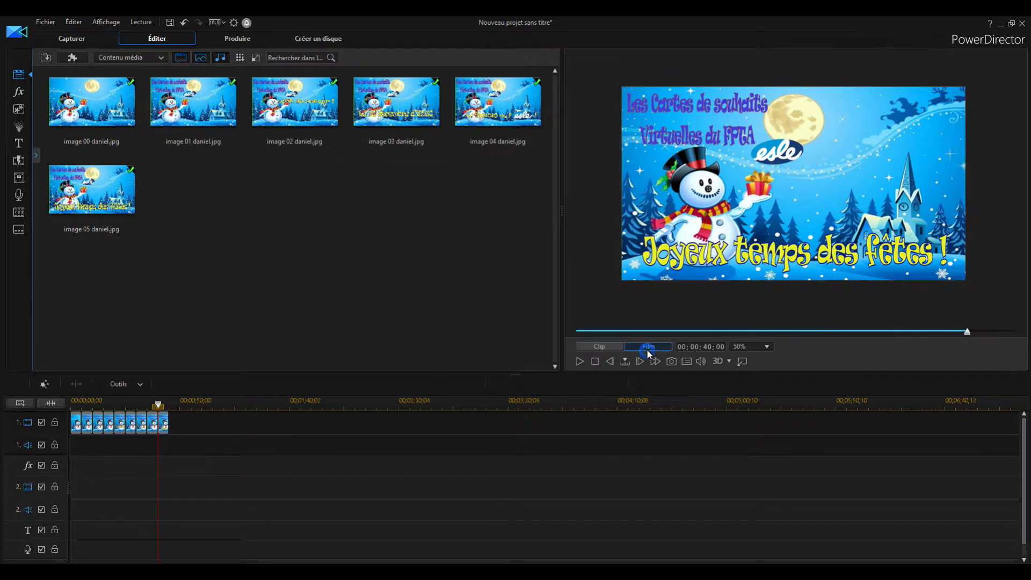
pyautogui.click(579, 361)
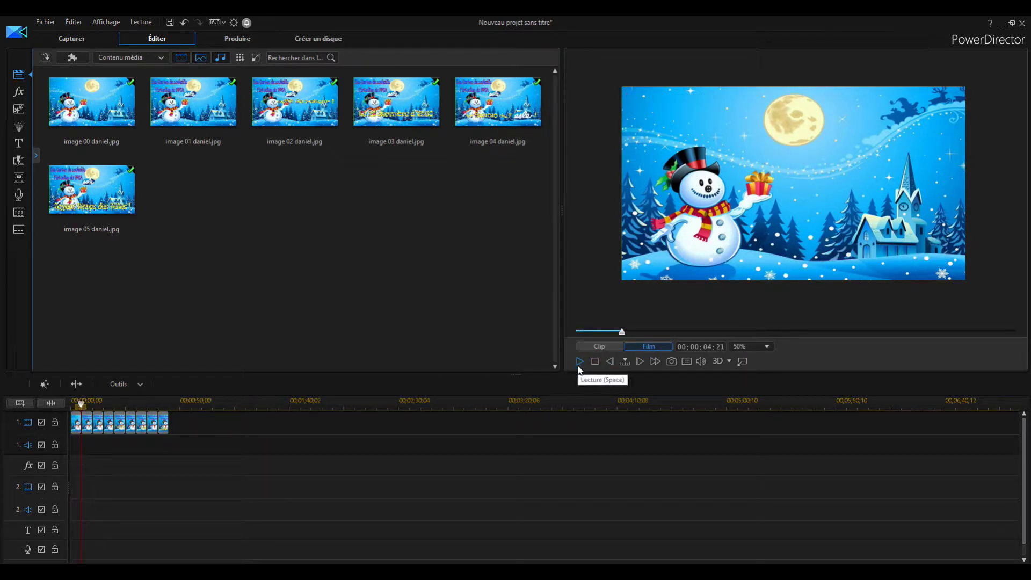
pyautogui.click(579, 361)
# - Set the duration of the opening image 00 clip to 10 frames (00;00;00;10)
pyautogui.rightClick(95, 423)
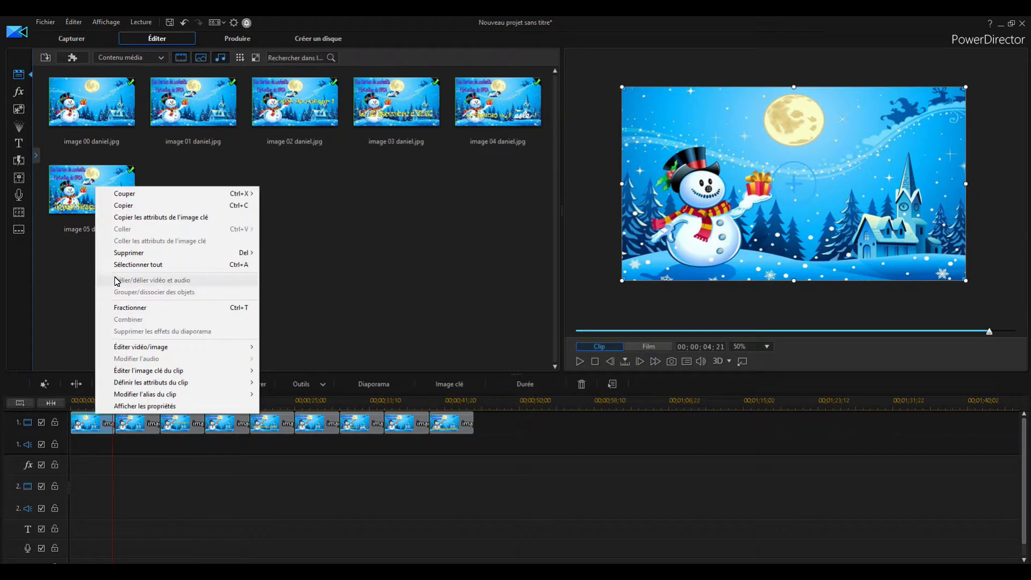
pyautogui.moveTo(148, 350)
pyautogui.click(287, 418)
pyautogui.click(522, 385)
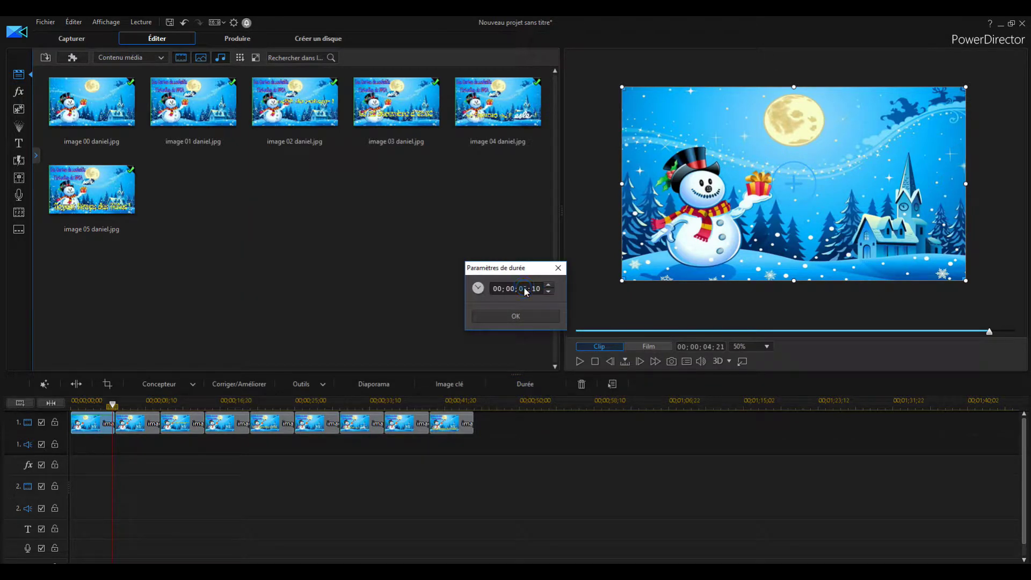
pyautogui.click(526, 321)
# - Set the image 02 clip to 3 seconds and the image 01 clip that follows it to 1 second
pyautogui.rightClick(140, 427)
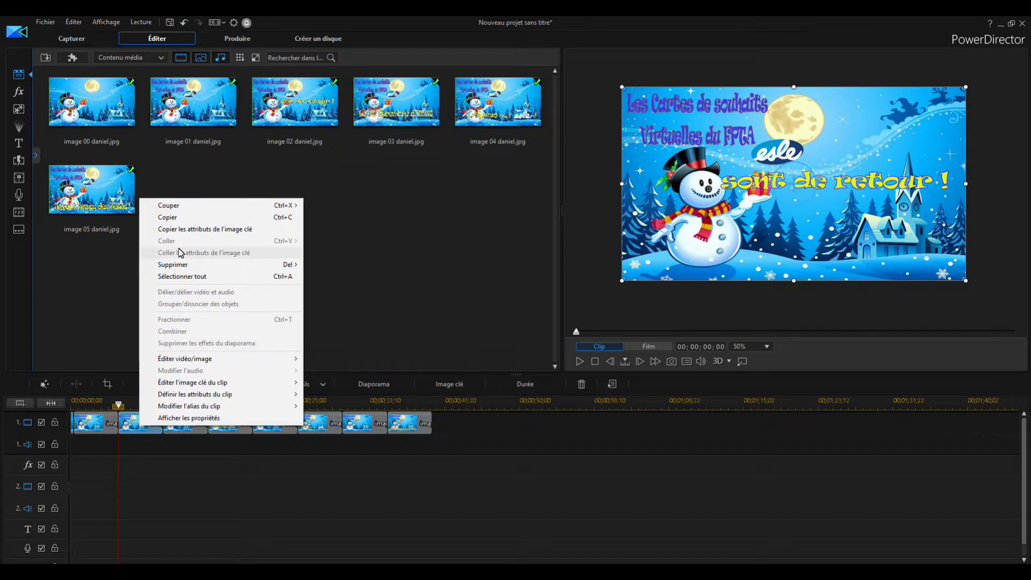
pyautogui.click(520, 384)
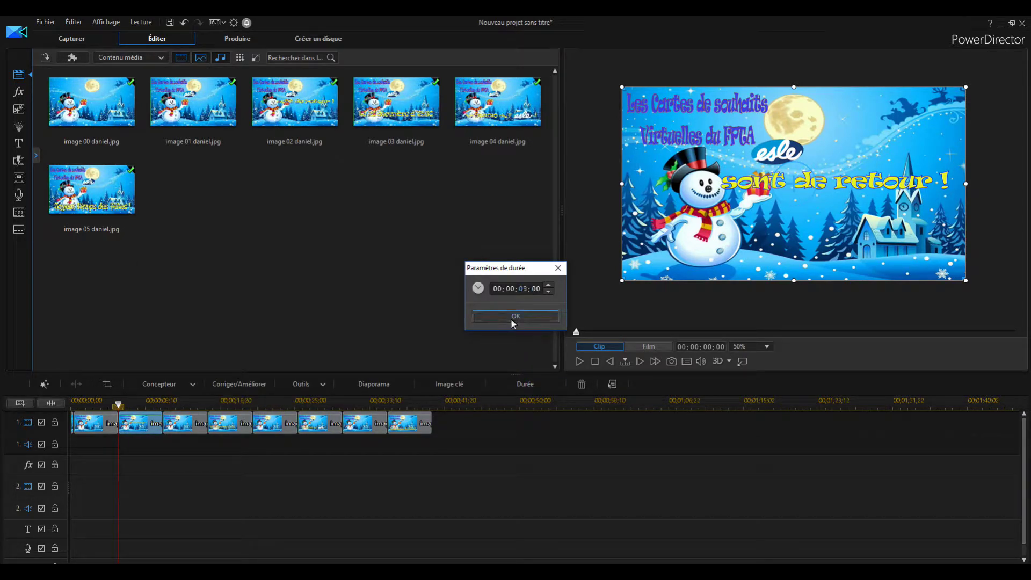
pyautogui.click(514, 317)
pyautogui.rightClick(153, 428)
pyautogui.click(513, 384)
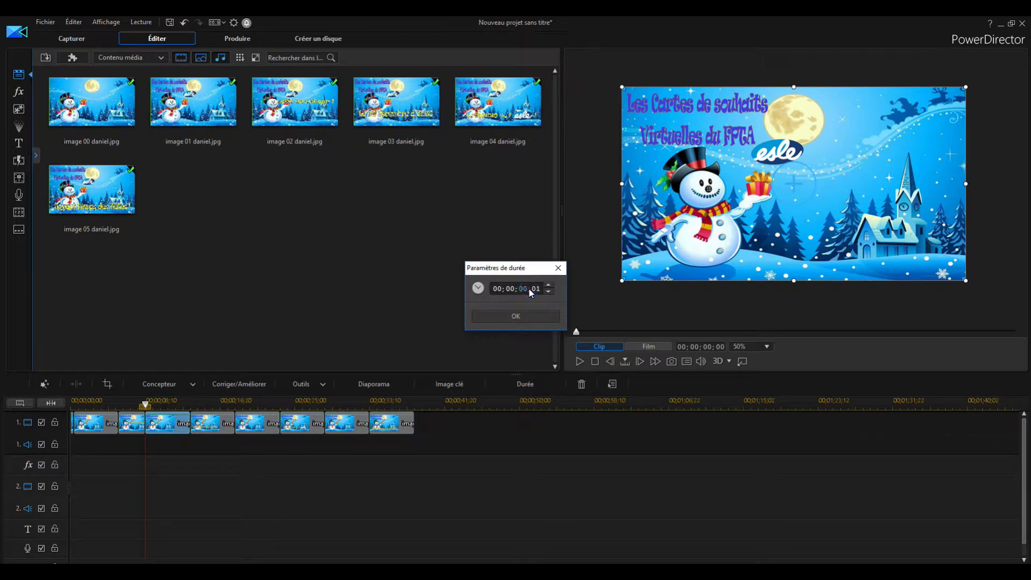
pyautogui.click(530, 321)
# - Set the image 03 clip to 3 seconds and the image 01 clip right after it to 1 second
pyautogui.rightClick(187, 428)
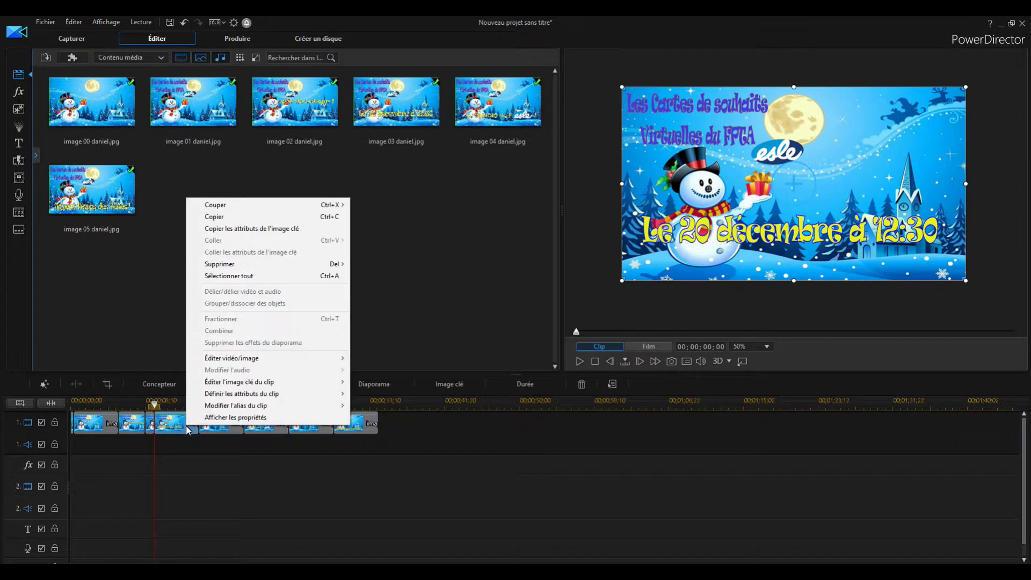
pyautogui.click(527, 385)
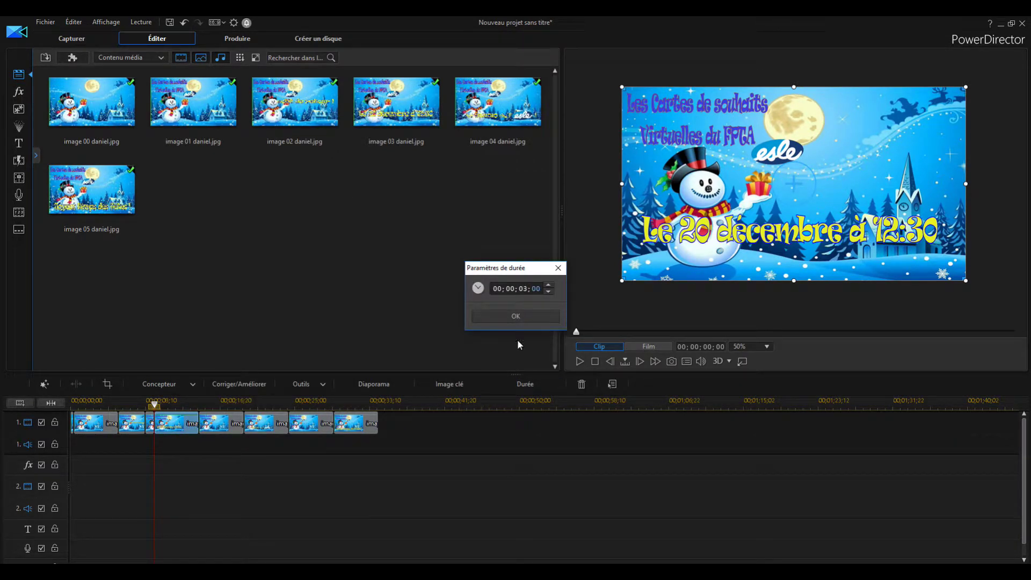
pyautogui.click(516, 317)
pyautogui.click(202, 427)
pyautogui.rightClick(201, 427)
pyautogui.click(526, 384)
pyautogui.click(516, 317)
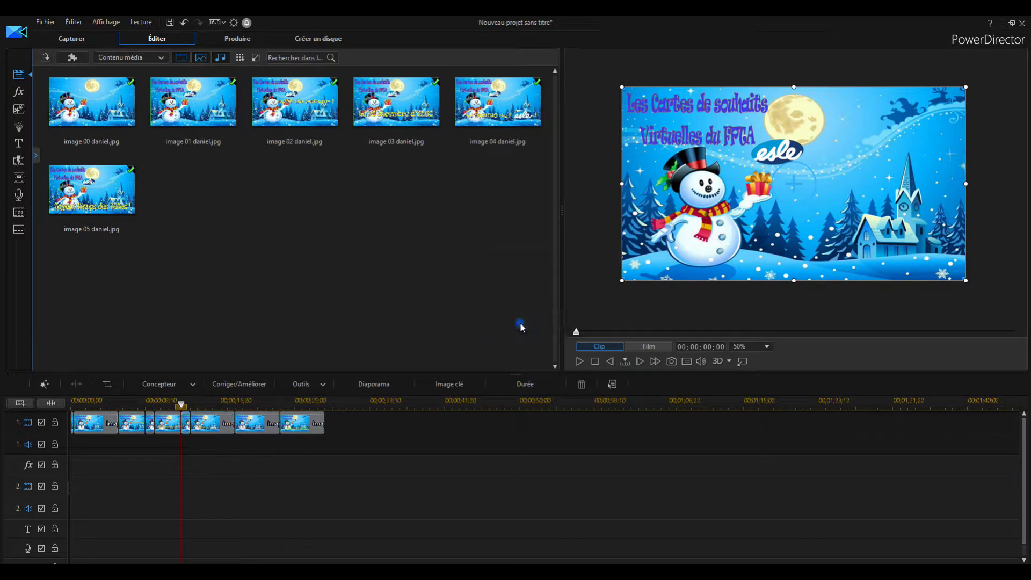
# - Set the image 04 clip to 3 seconds and the image 01 clip between it and image 05 to 1 second
pyautogui.click(217, 429)
pyautogui.click(525, 384)
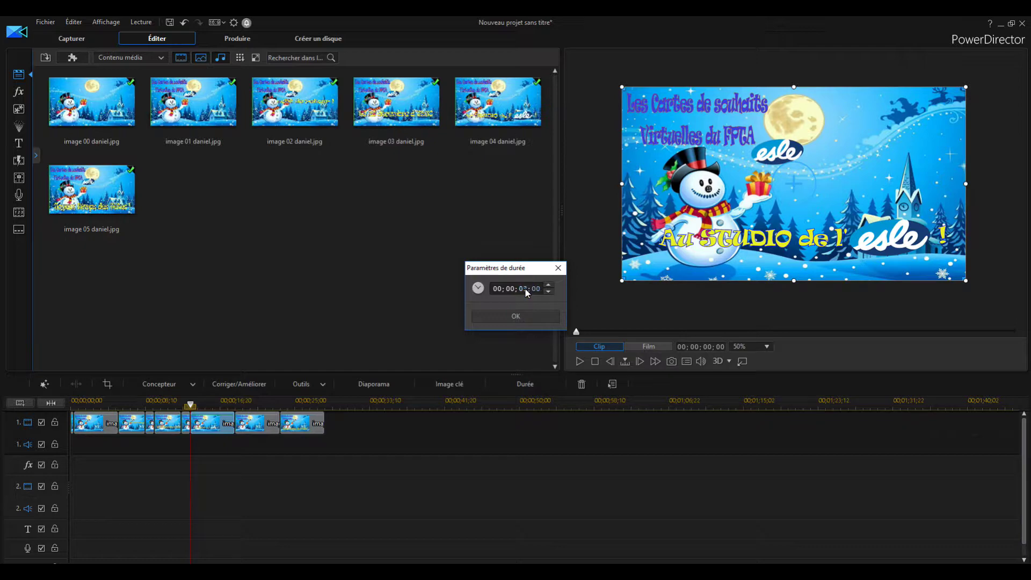
pyautogui.click(523, 317)
pyautogui.click(241, 428)
pyautogui.click(525, 384)
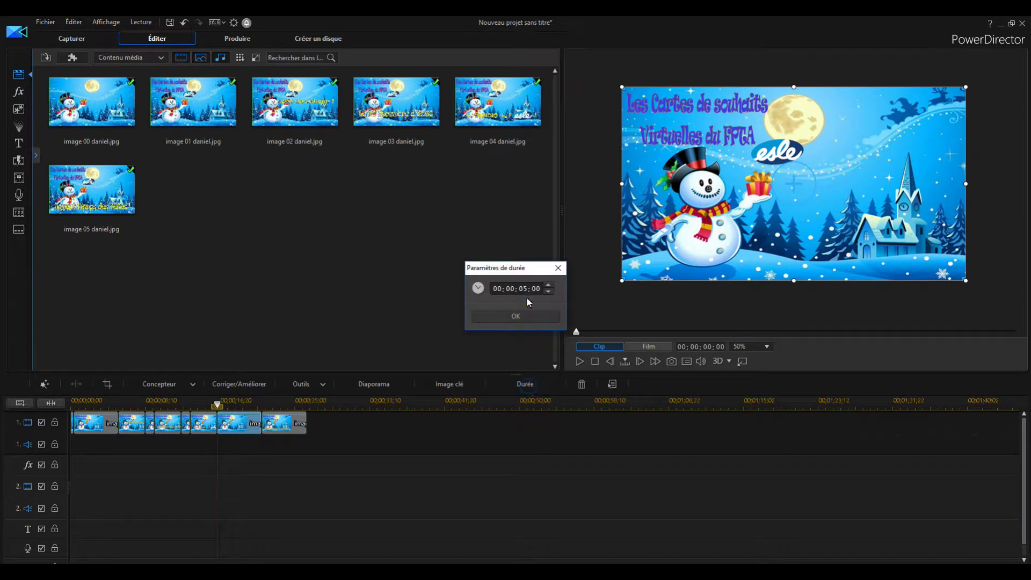
pyautogui.click(518, 317)
# - Set the duration of the final image 05 clip, "Joyeux temps des fêtes !", to 3 seconds
pyautogui.click(253, 427)
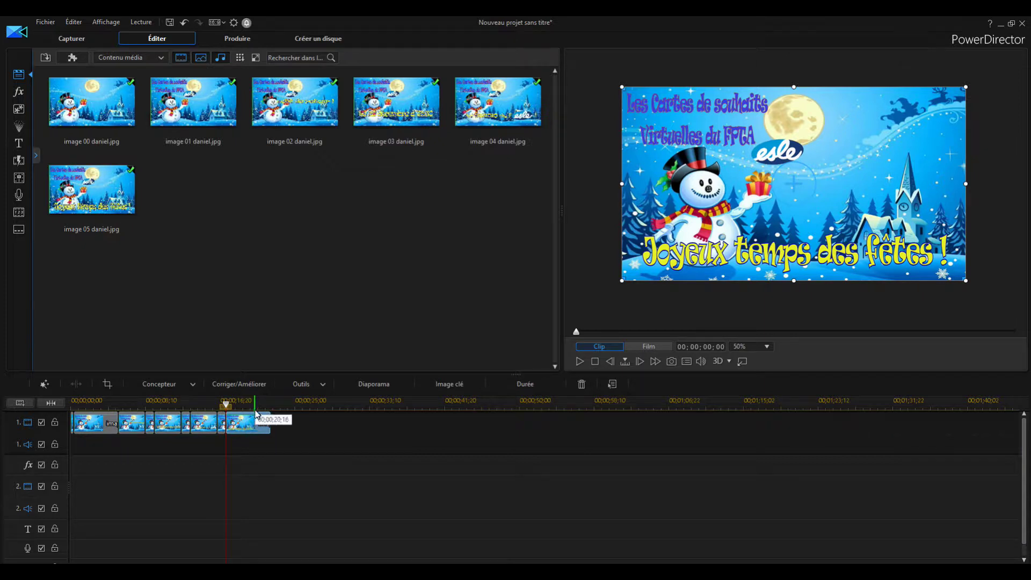
pyautogui.rightClick(244, 420)
pyautogui.click(536, 386)
pyautogui.click(526, 290)
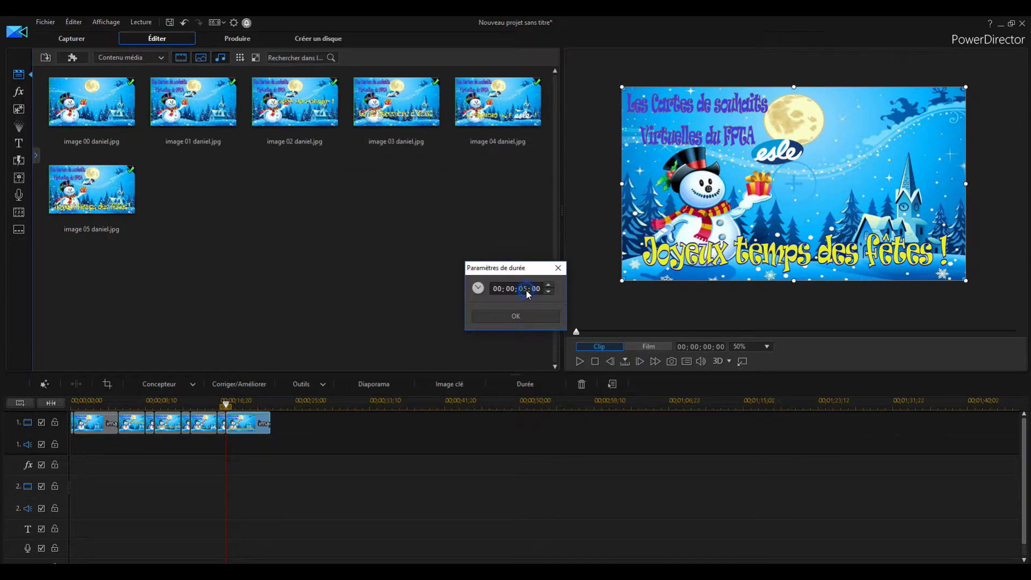
pyautogui.click(524, 318)
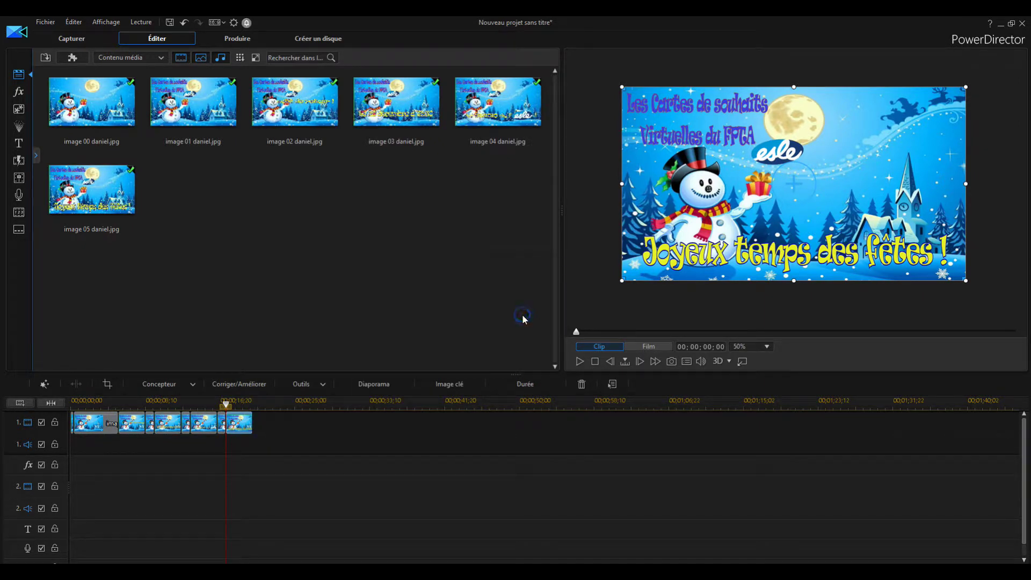
# - Play the whole film from the beginning to check the rhythm of the shortened clips
pyautogui.click(594, 365)
pyautogui.click(592, 365)
pyautogui.click(580, 363)
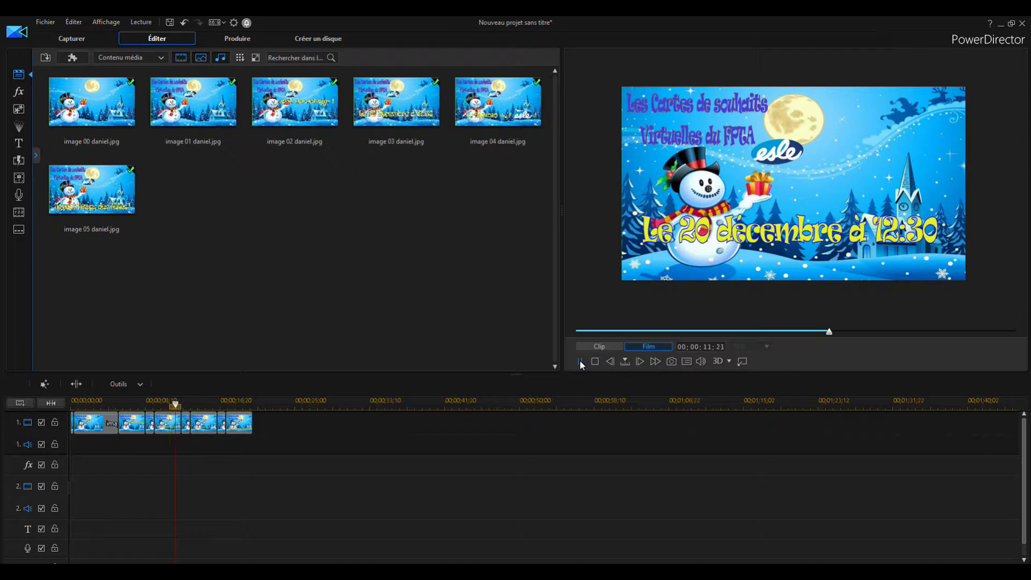
# - Set the duration of the first image 01 clip, right after image 00, to 2 seconds
pyautogui.click(110, 426)
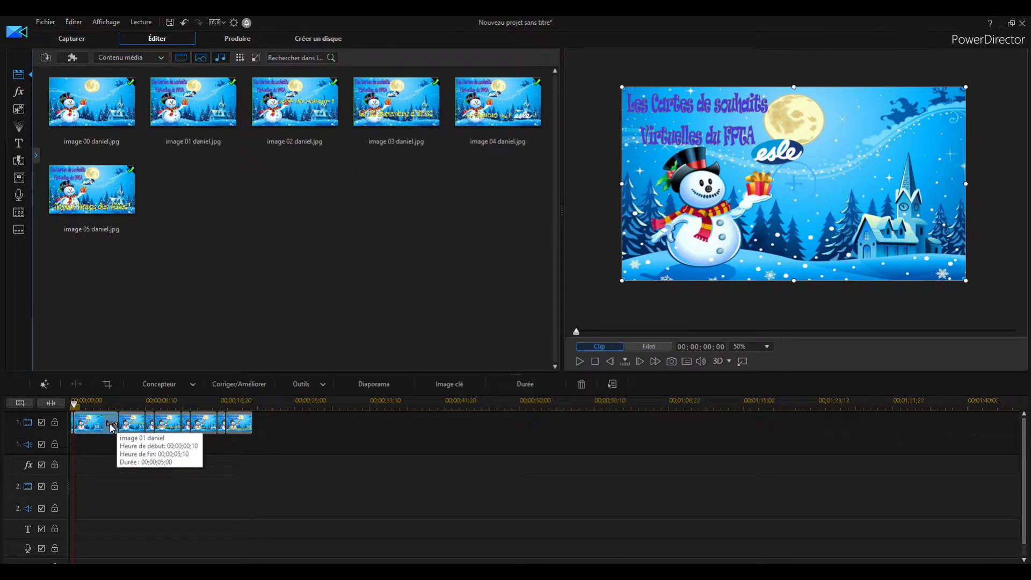
pyautogui.rightClick(93, 430)
pyautogui.click(107, 400)
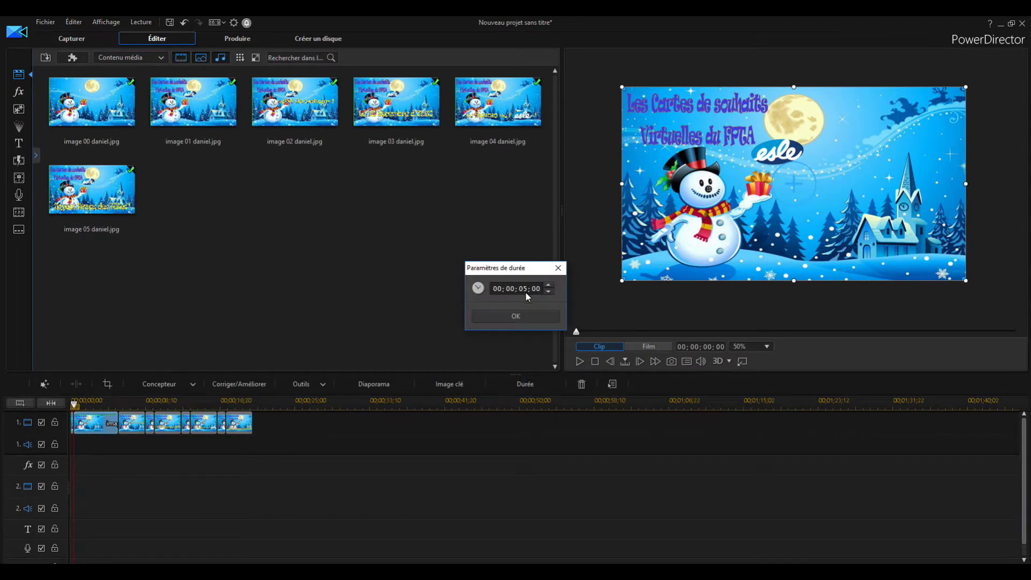
pyautogui.write('02')
pyautogui.click(514, 315)
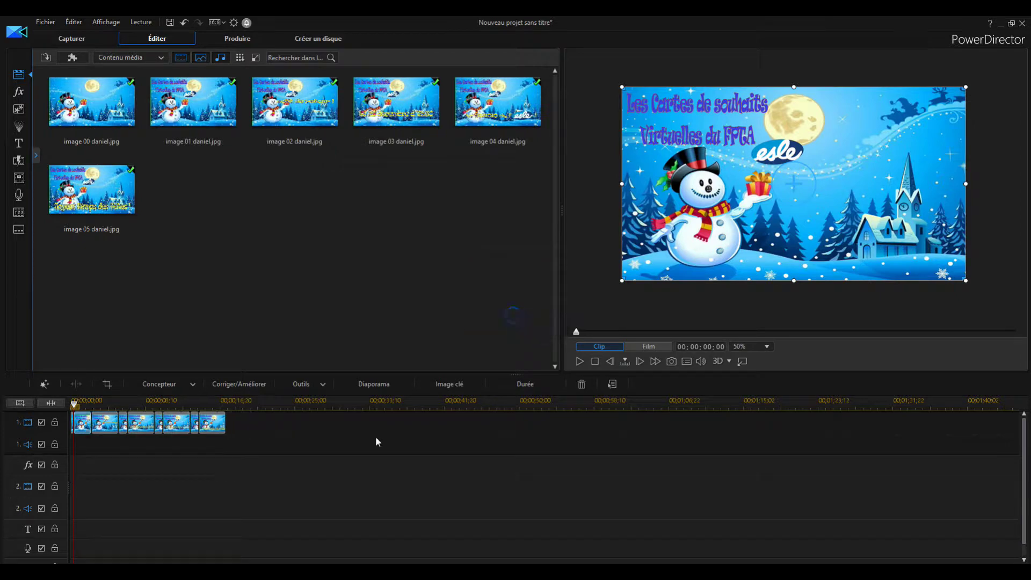
# - Review the duration of the image 02 clip and play back the whole film
pyautogui.click(107, 426)
pyautogui.rightClick(109, 431)
pyautogui.click(137, 277)
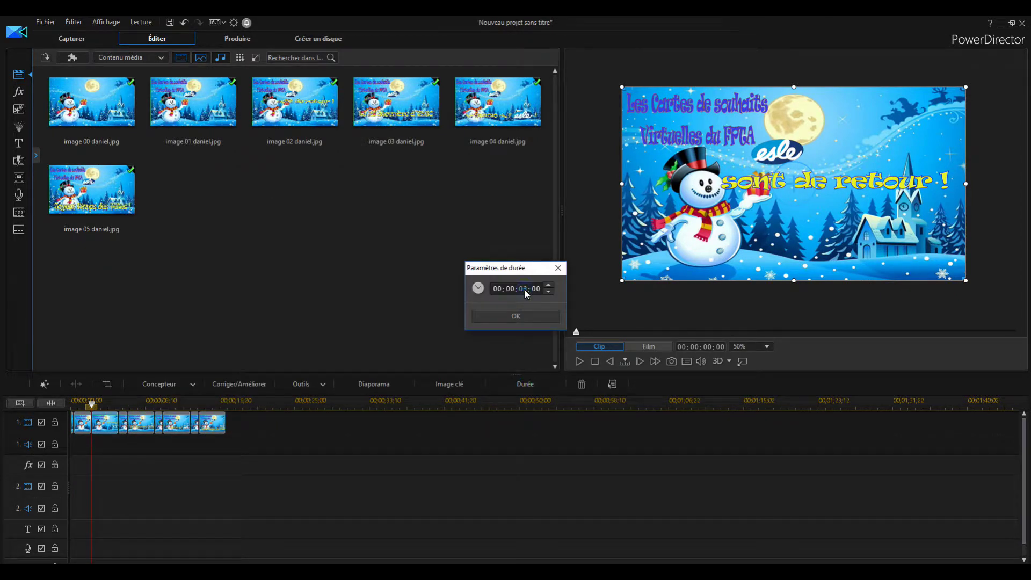
pyautogui.click(516, 316)
pyautogui.click(119, 427)
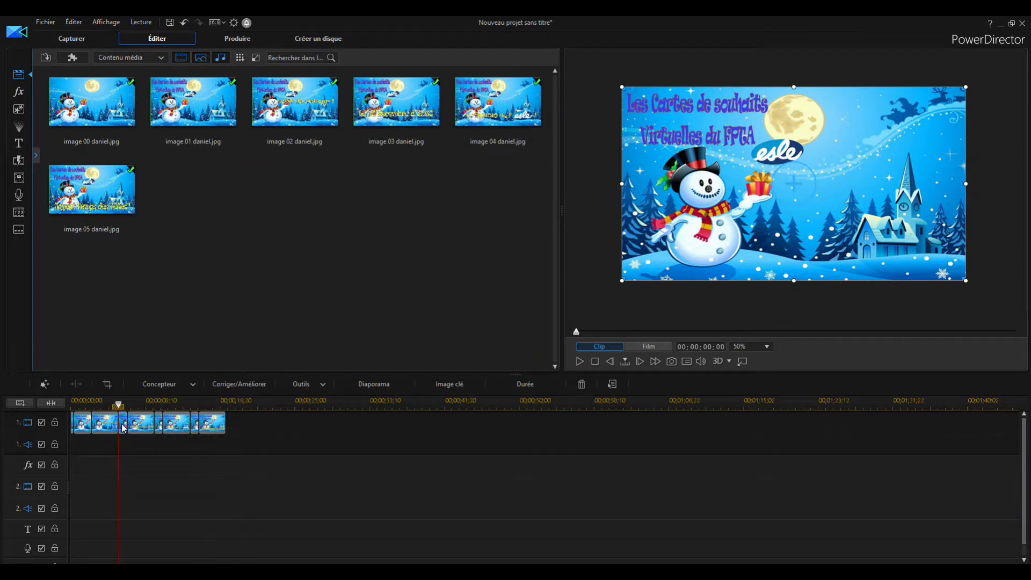
pyautogui.click(641, 348)
pyautogui.click(580, 362)
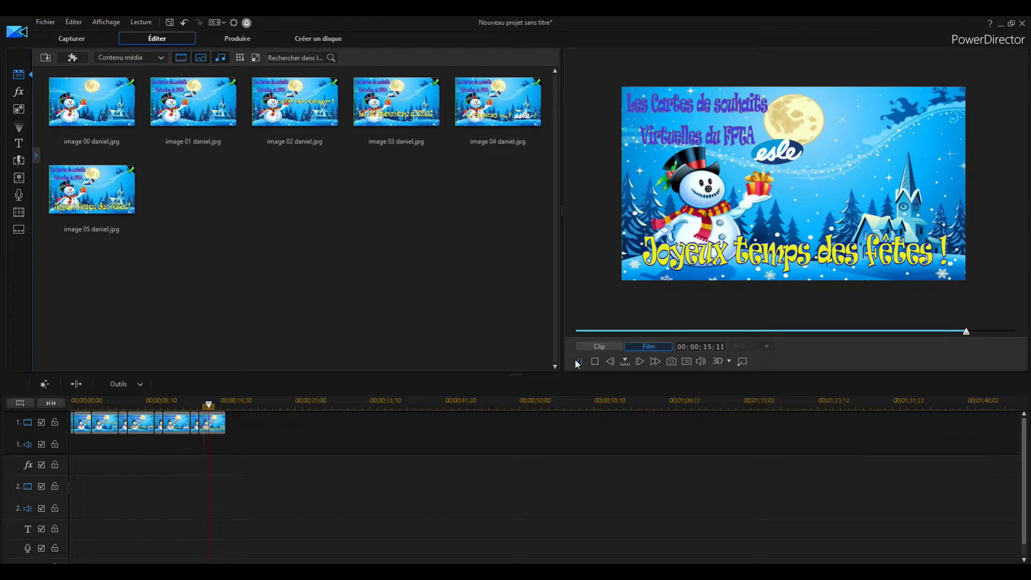
# - Set the duration of the closing image 05 clip to 5 seconds and check the end time of the film
pyautogui.rightClick(209, 426)
pyautogui.click(533, 385)
pyautogui.click(527, 290)
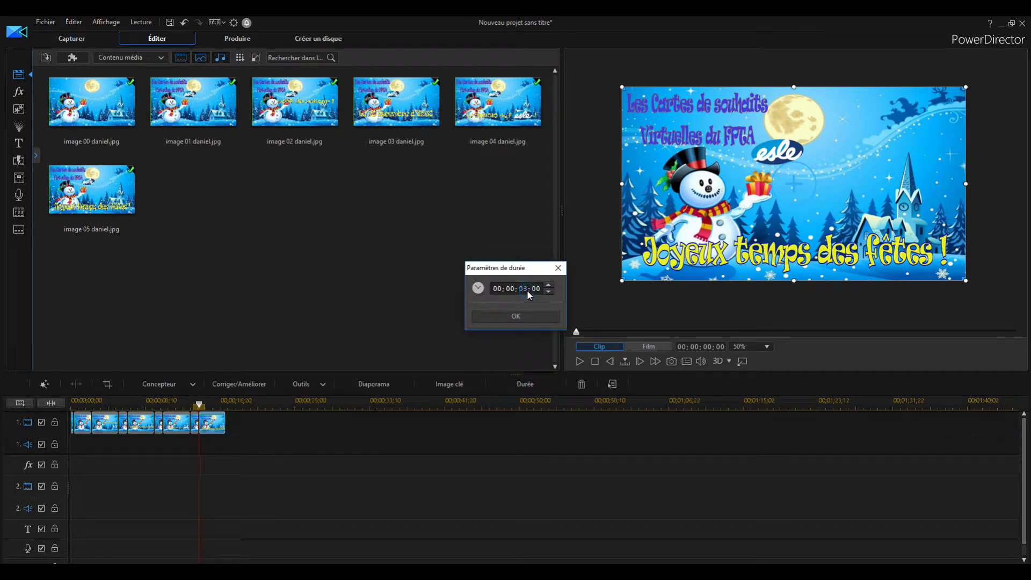
pyautogui.click(529, 316)
pyautogui.click(649, 347)
pyautogui.click(594, 363)
pyautogui.click(241, 402)
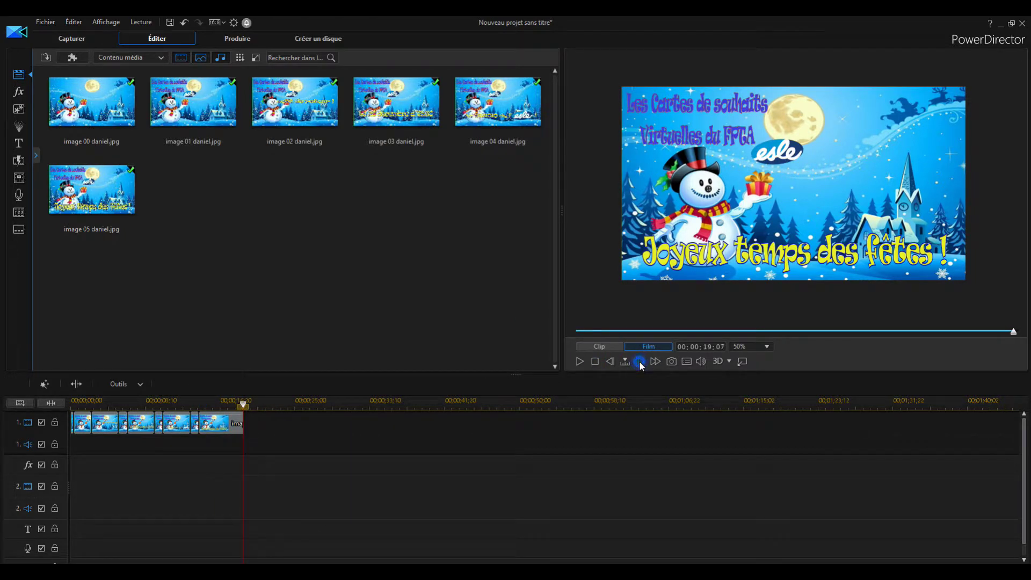
# - Set the duration of the image 03 clip, "Le 20 décembre à 12:30", to 4 seconds
pyautogui.click(142, 427)
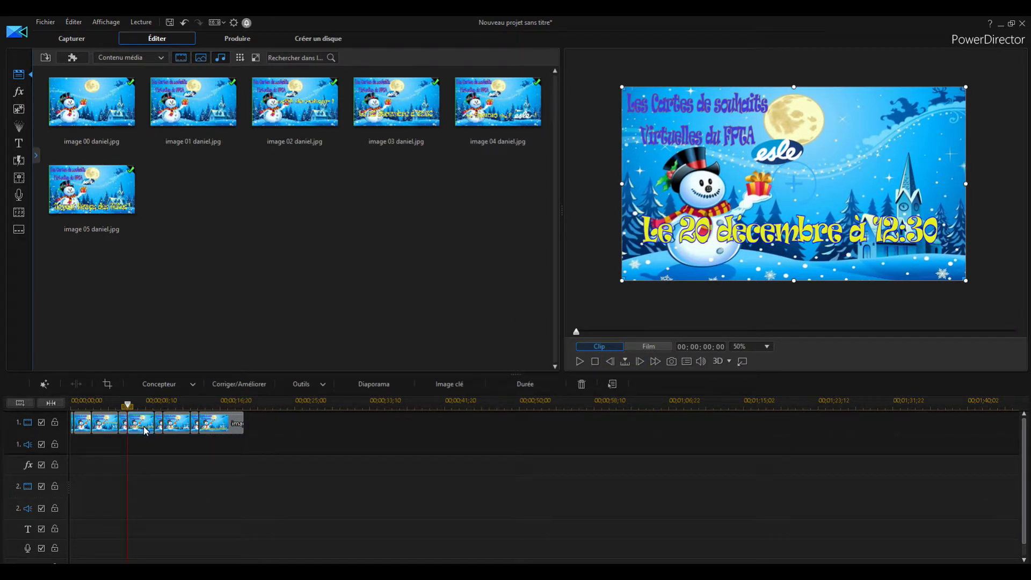
pyautogui.click(519, 385)
pyautogui.click(526, 288)
pyautogui.click(516, 316)
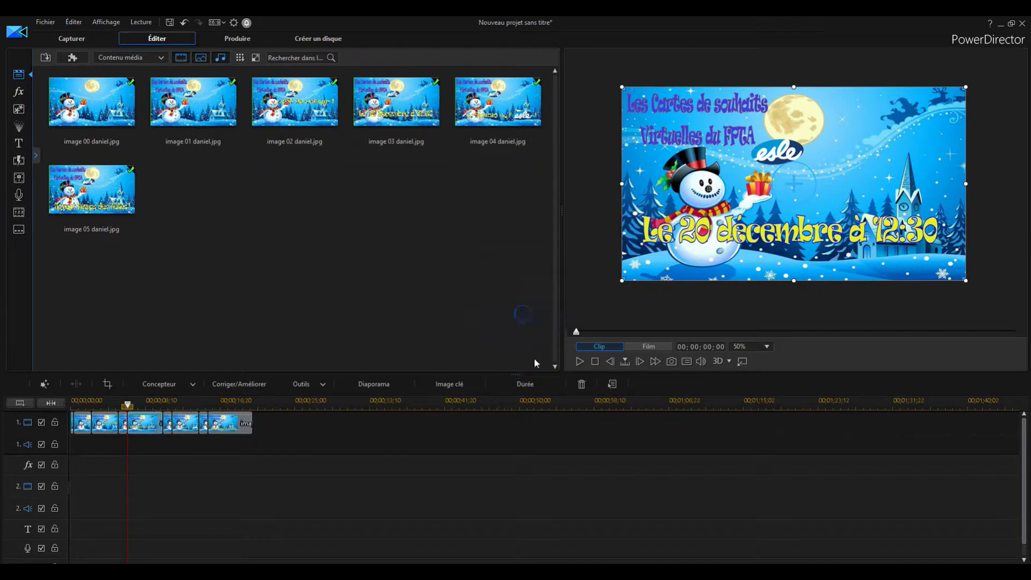
# - Split the image 05 clip at 00;00;20;00, delete the excess after it and play back the film
pyautogui.click(247, 404)
pyautogui.click(639, 362)
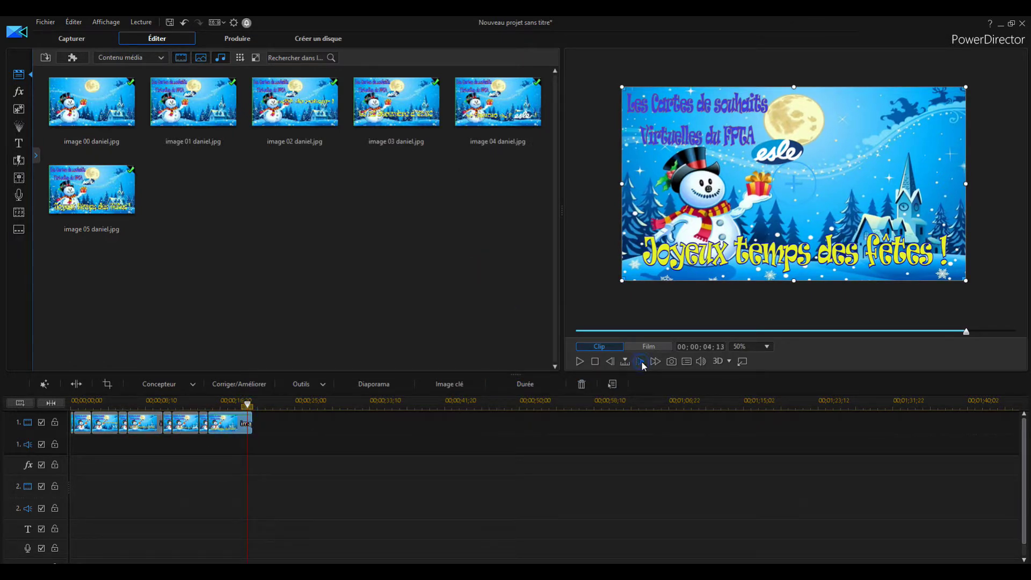
pyautogui.click(646, 346)
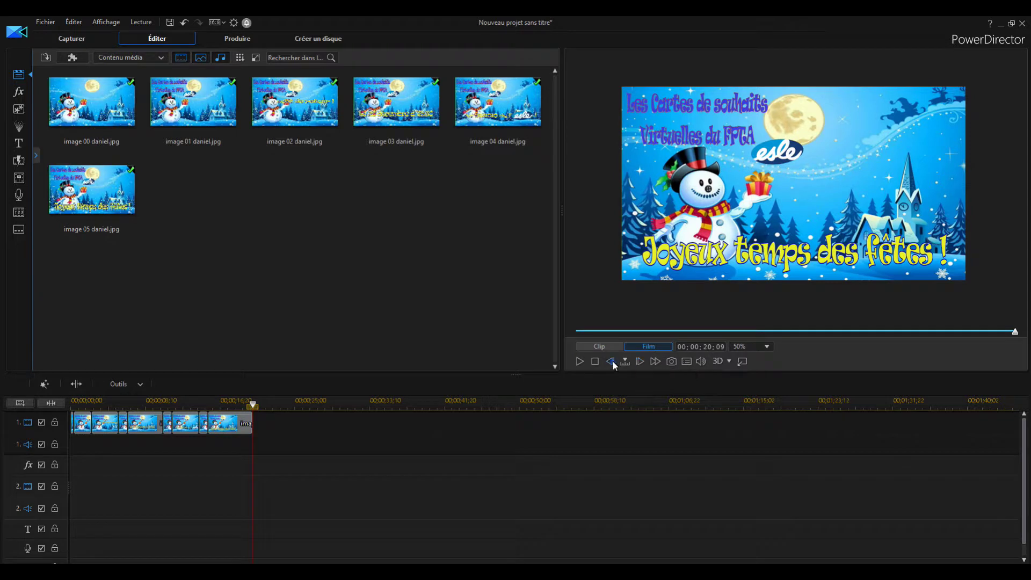
pyautogui.moveTo(365, 403); pyautogui.dragTo(698, 403)
pyautogui.click(75, 384)
pyautogui.rightClick(253, 418)
pyautogui.click(282, 256)
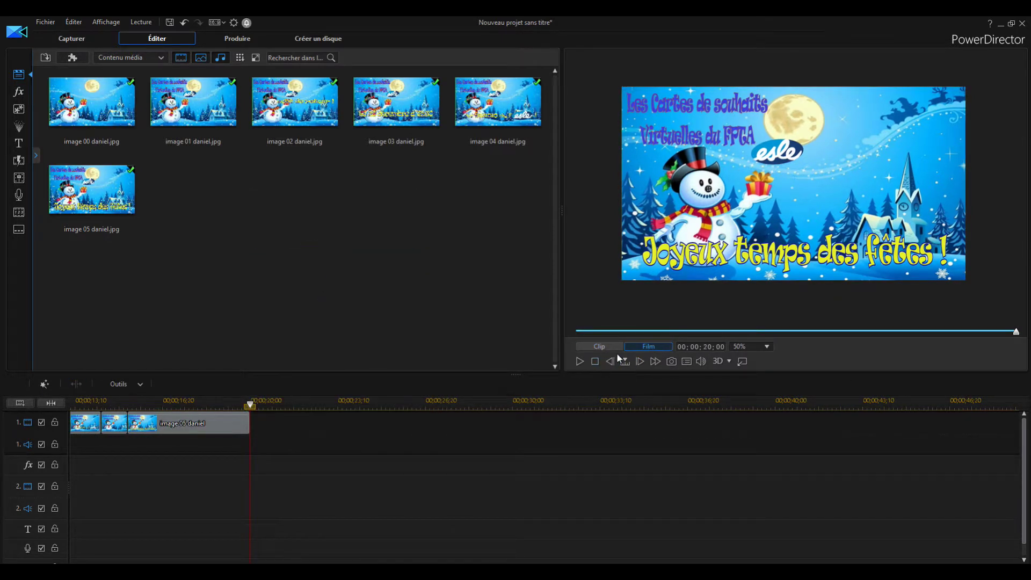
pyautogui.click(579, 361)
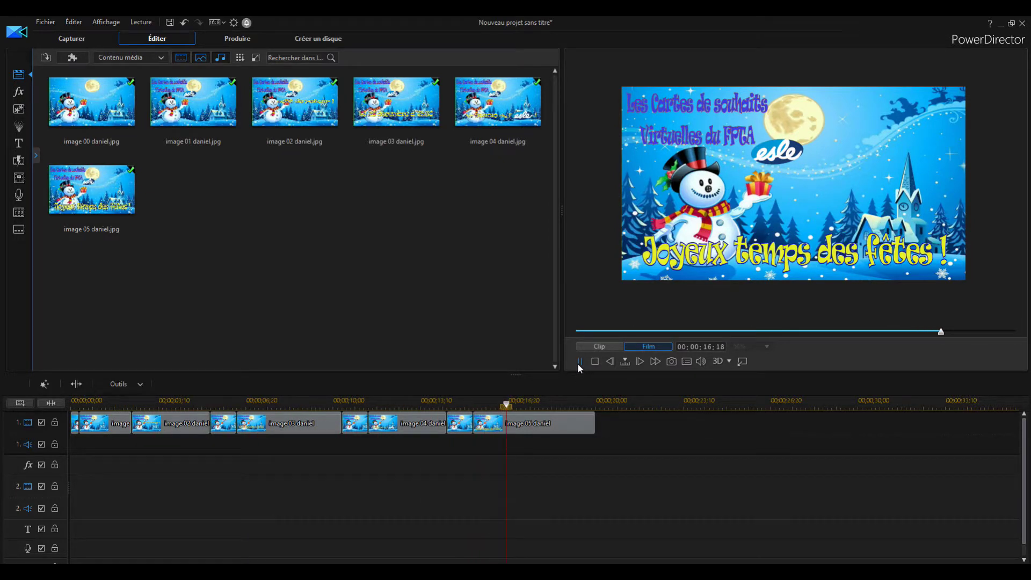
# - Set the film's production to Windows Media format with the Windows Media Video 9 1280x720/24p (6 Mbits/s) profile
pyautogui.click(237, 38)
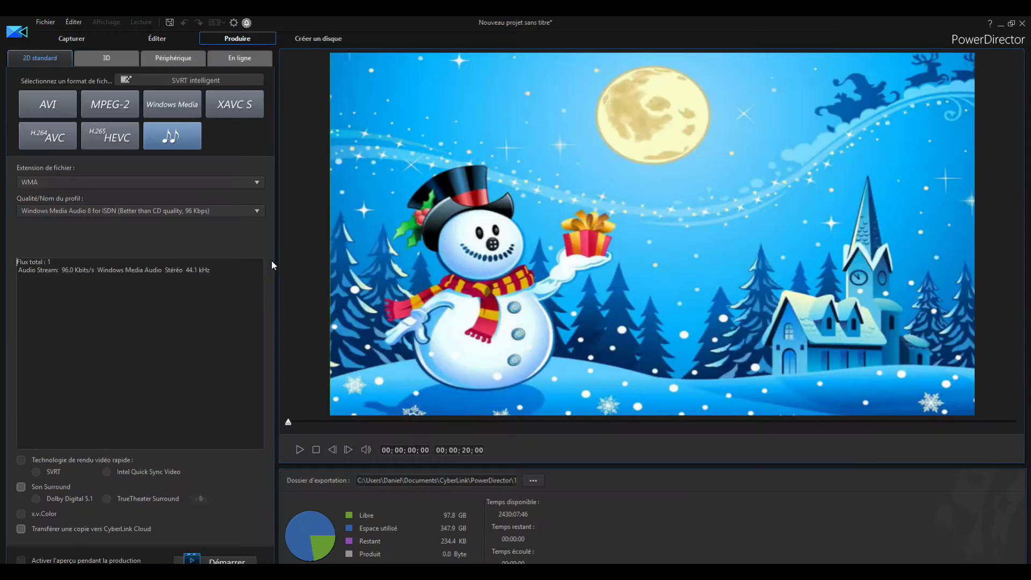
pyautogui.click(172, 104)
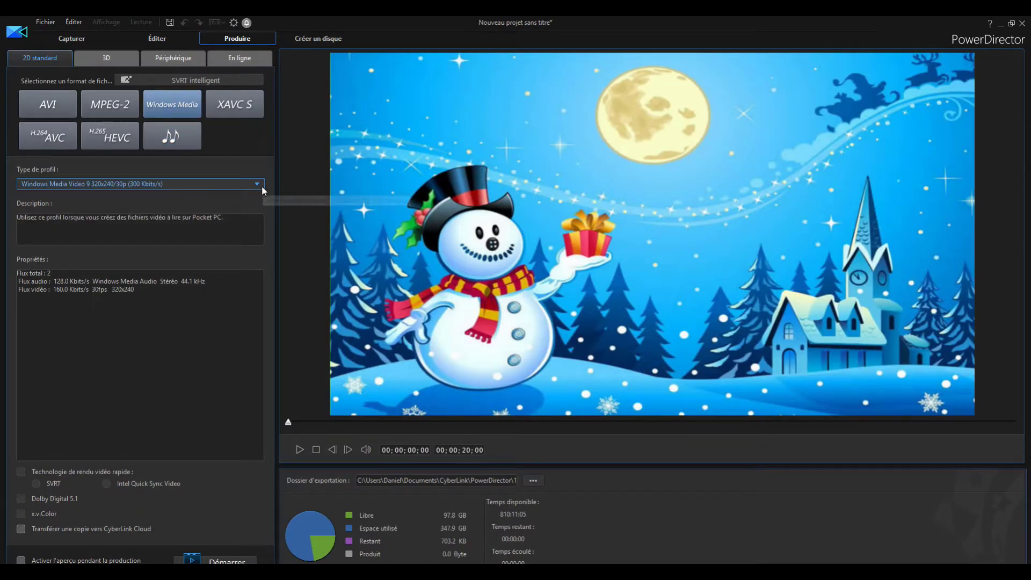
pyautogui.click(177, 184)
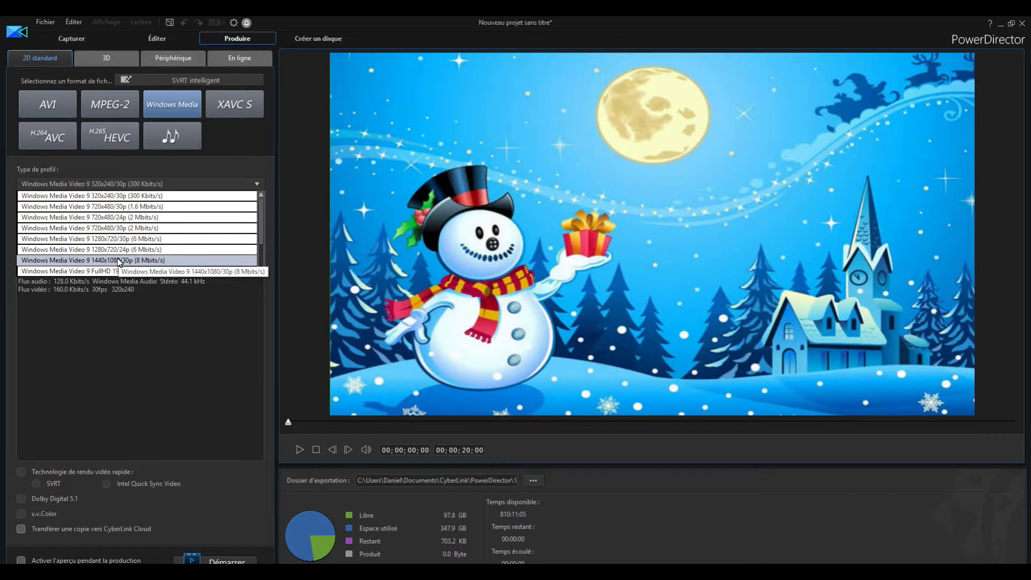
pyautogui.click(93, 249)
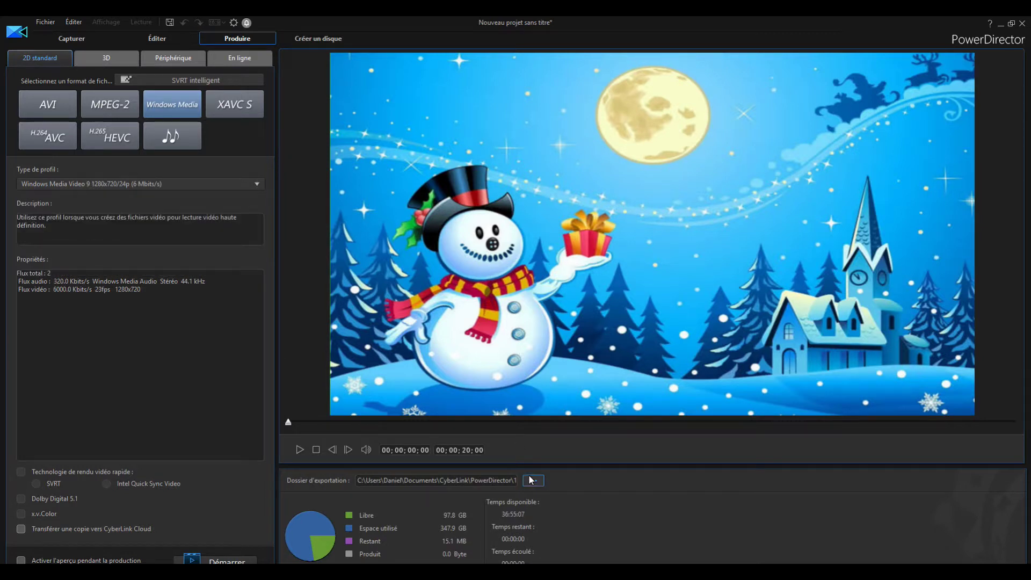
# - Set the export file to "publicité exemple00" plus the first name in Cartes Virtuelles Noel > Exemple de montage publicitaire and start producing the film
pyautogui.click(533, 481)
pyautogui.click(376, 320)
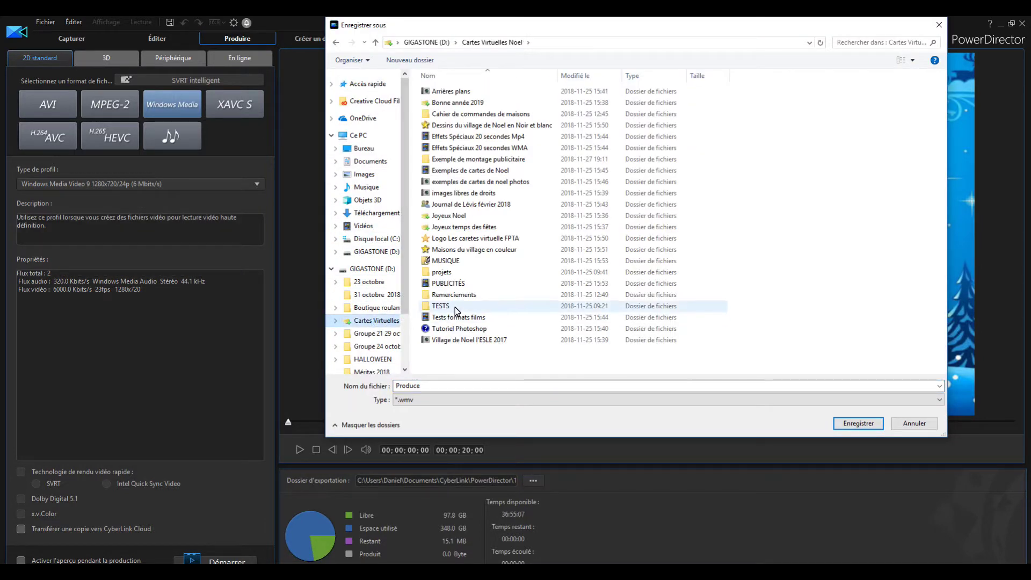
pyautogui.doubleClick(473, 159)
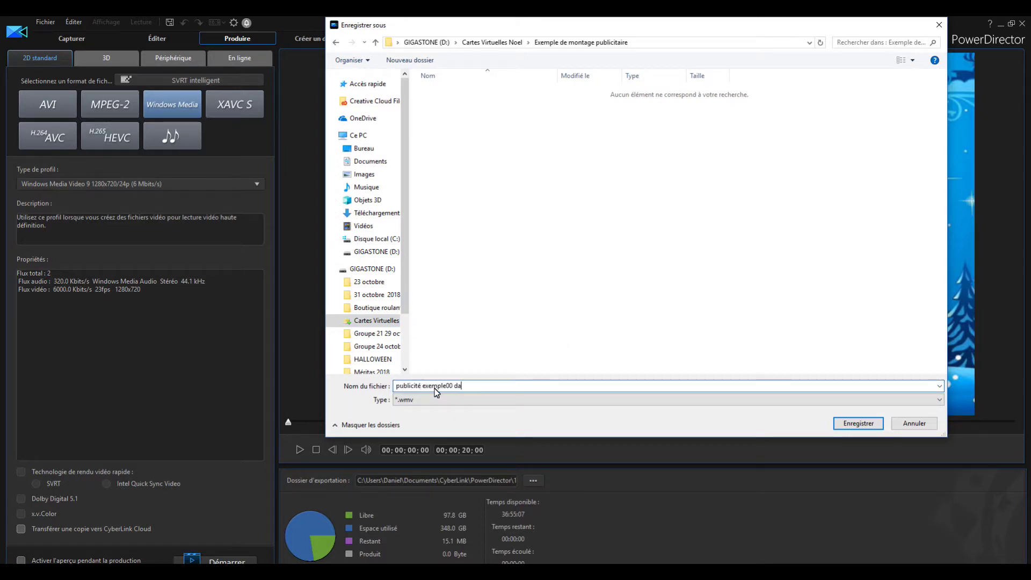
pyautogui.click(866, 425)
pyautogui.click(227, 561)
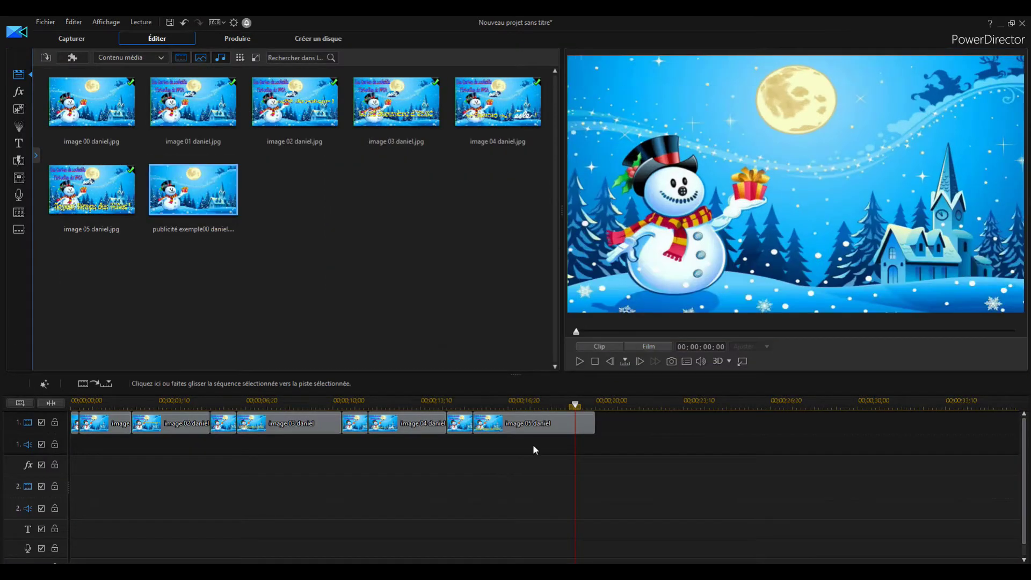
# - Switch to File Explorer, play the exported WMV film from the Exemple de montage publicitaire folder, and close the player and folder window
pyautogui.hotkey('alt', 'Tab')
pyautogui.click(255, 109)
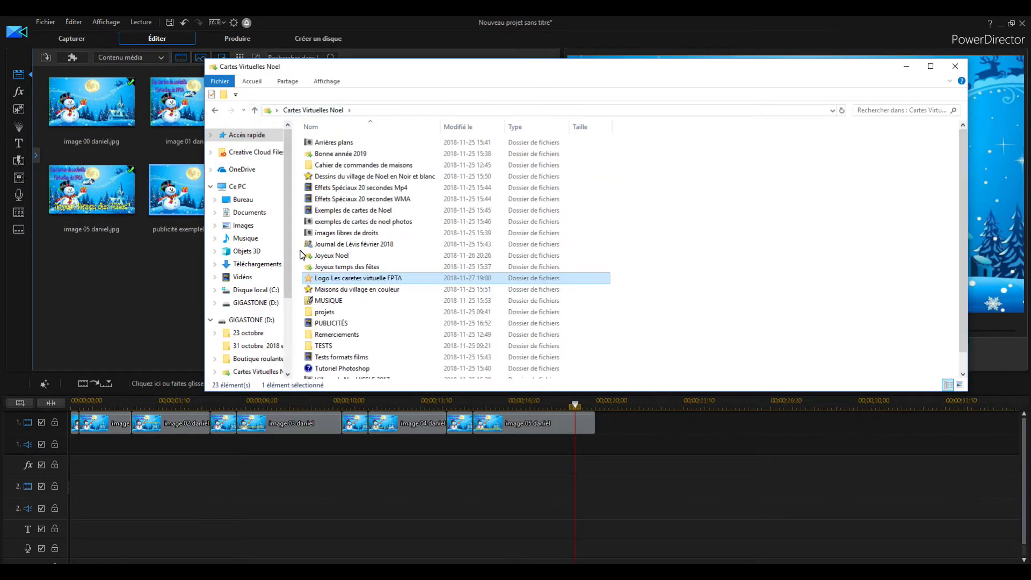
pyautogui.click(250, 372)
pyautogui.doubleClick(372, 210)
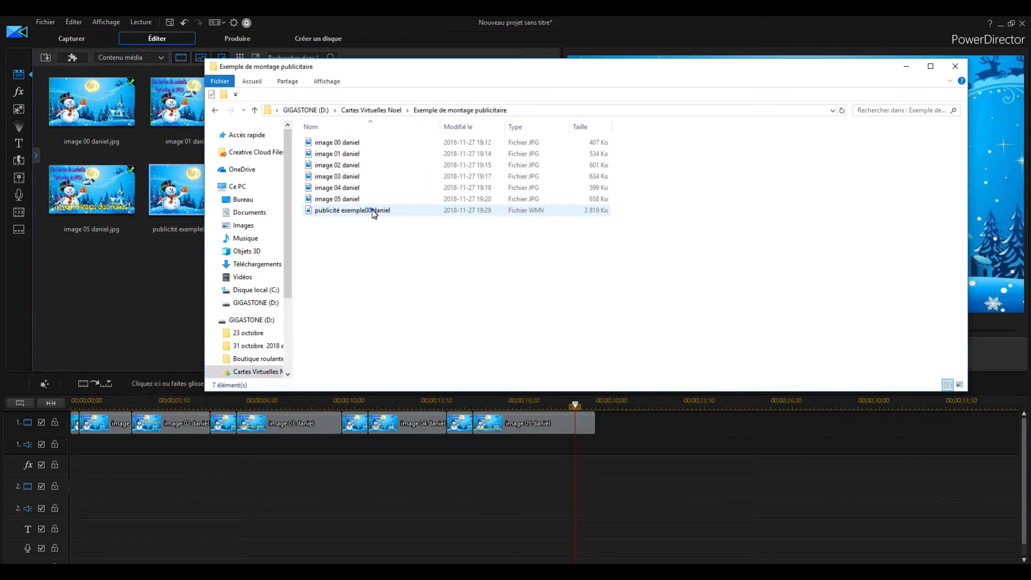
pyautogui.doubleClick(374, 212)
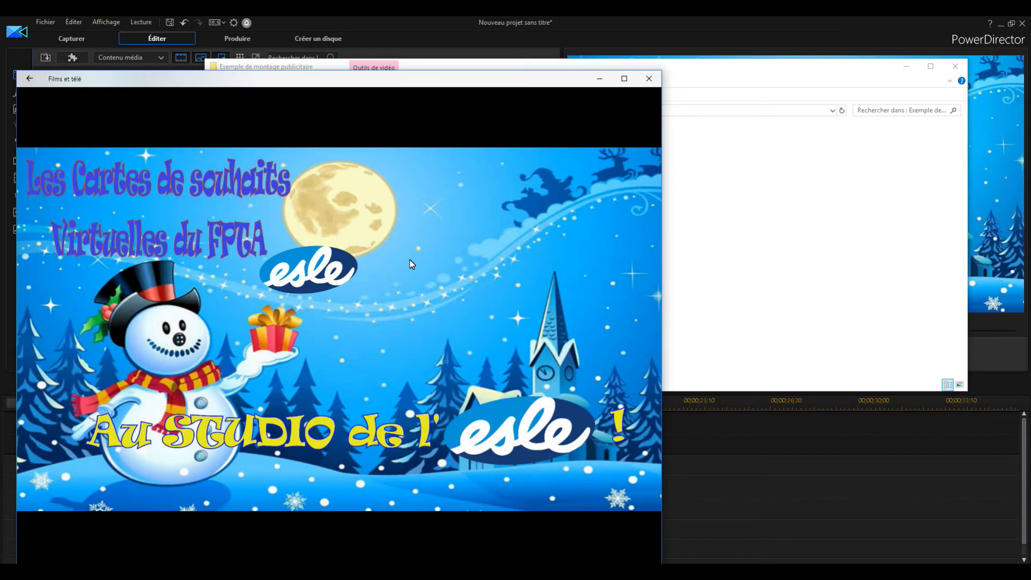
pyautogui.moveTo(412, 264)
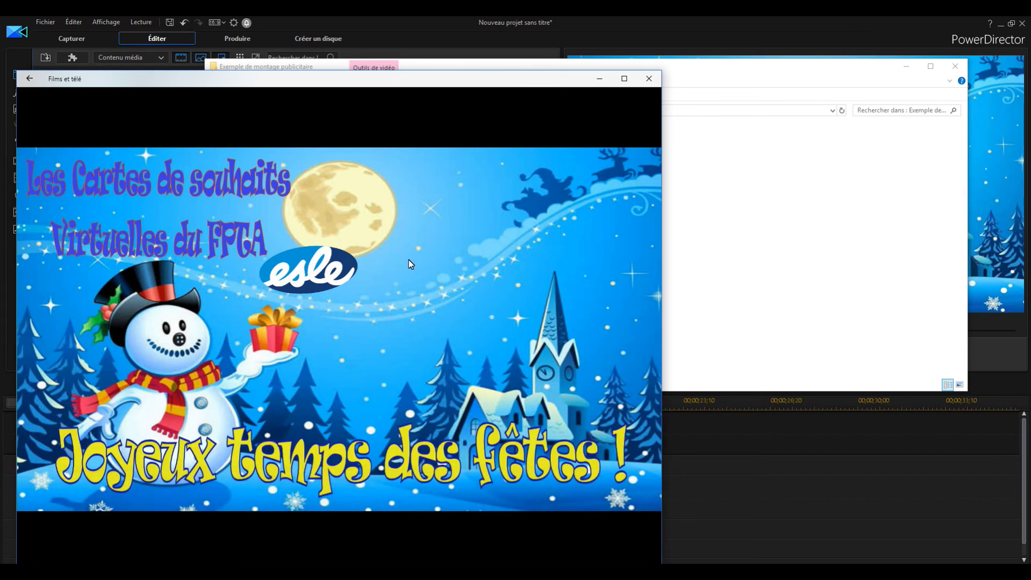
pyautogui.click(649, 79)
pyautogui.click(955, 67)
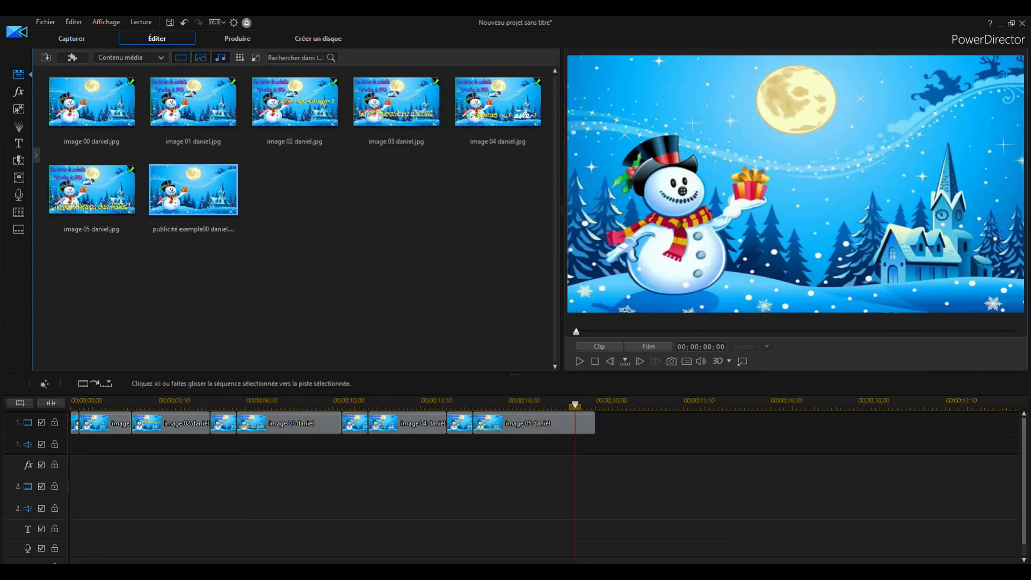